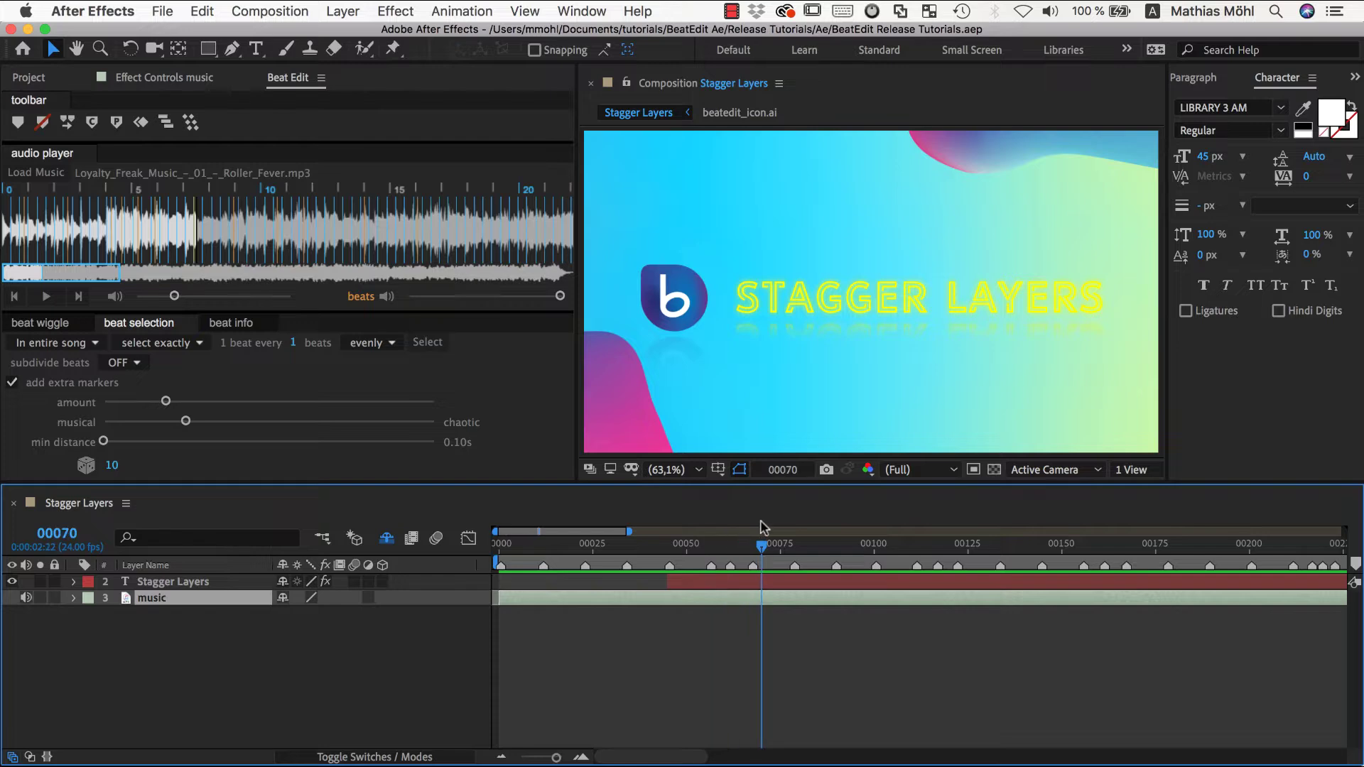
# Step: Split the Stagger Layers text layer into individual characters with TextExploder, deleting the original and ordering the layers top to bottom
pyautogui.click(199, 585)
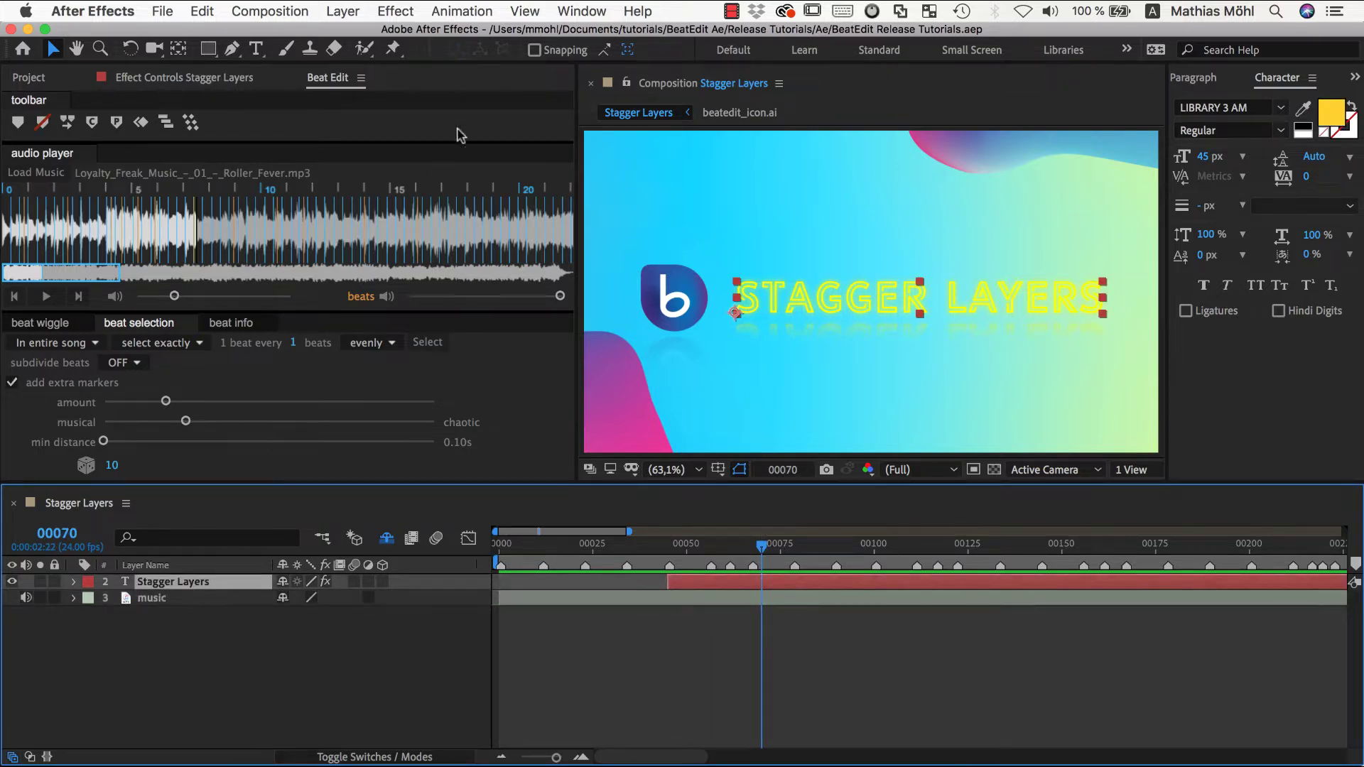
pyautogui.click(594, 10)
pyautogui.scroll(-15, 639, 440)
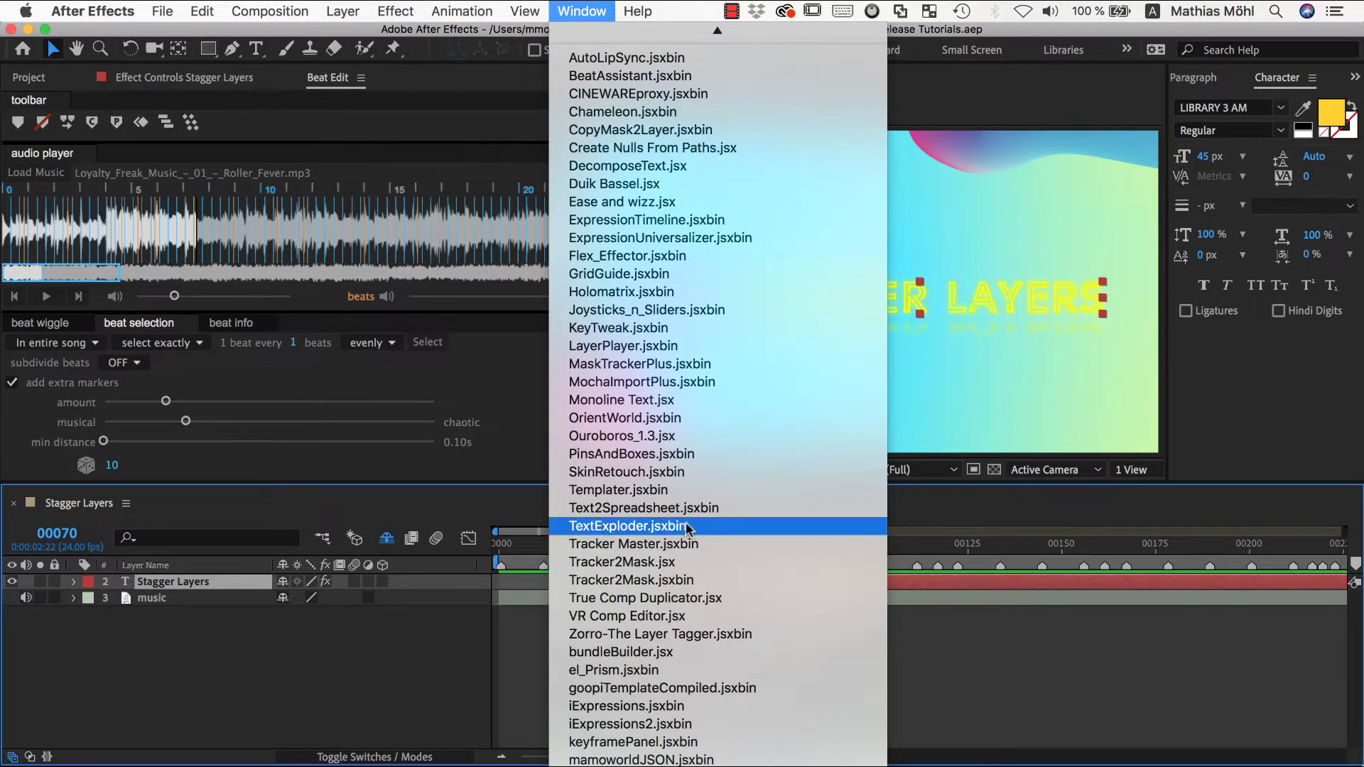
pyautogui.click(686, 527)
pyautogui.click(615, 155)
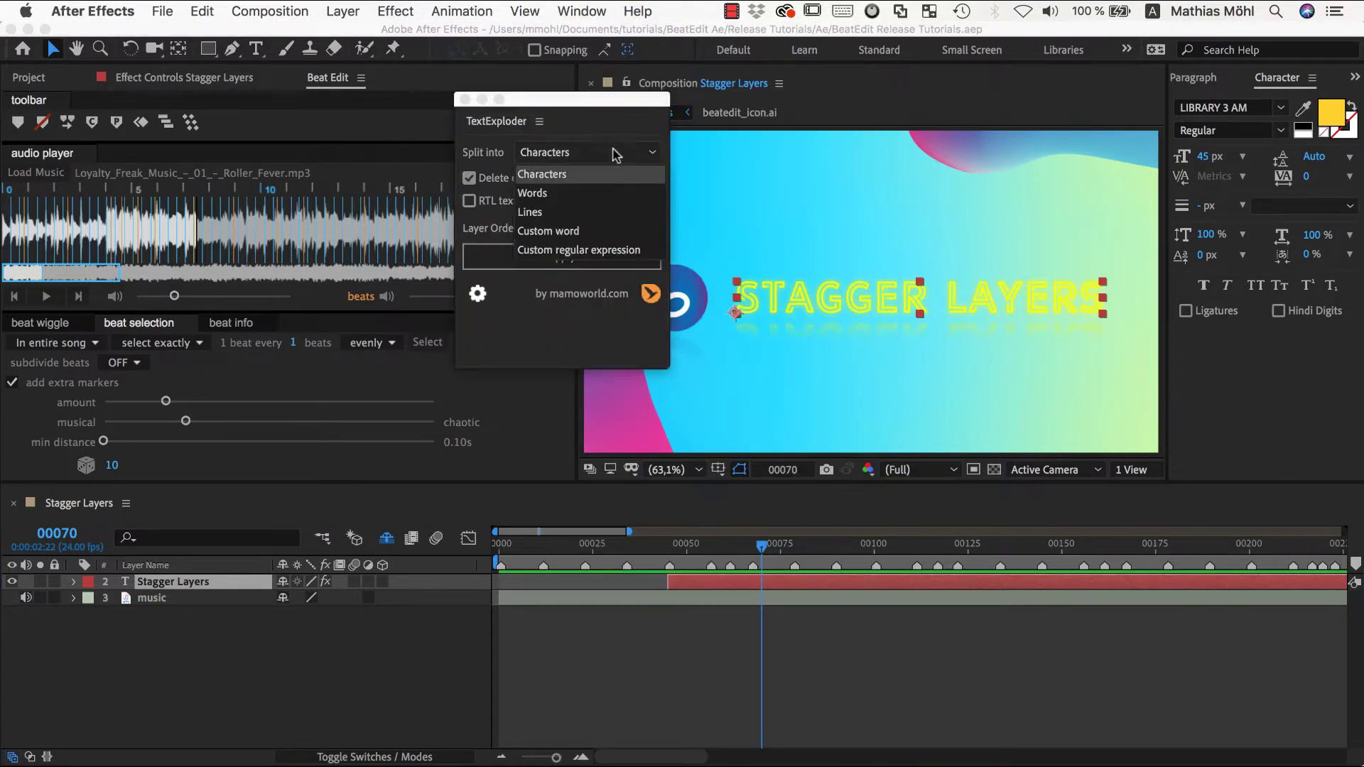
pyautogui.click(615, 155)
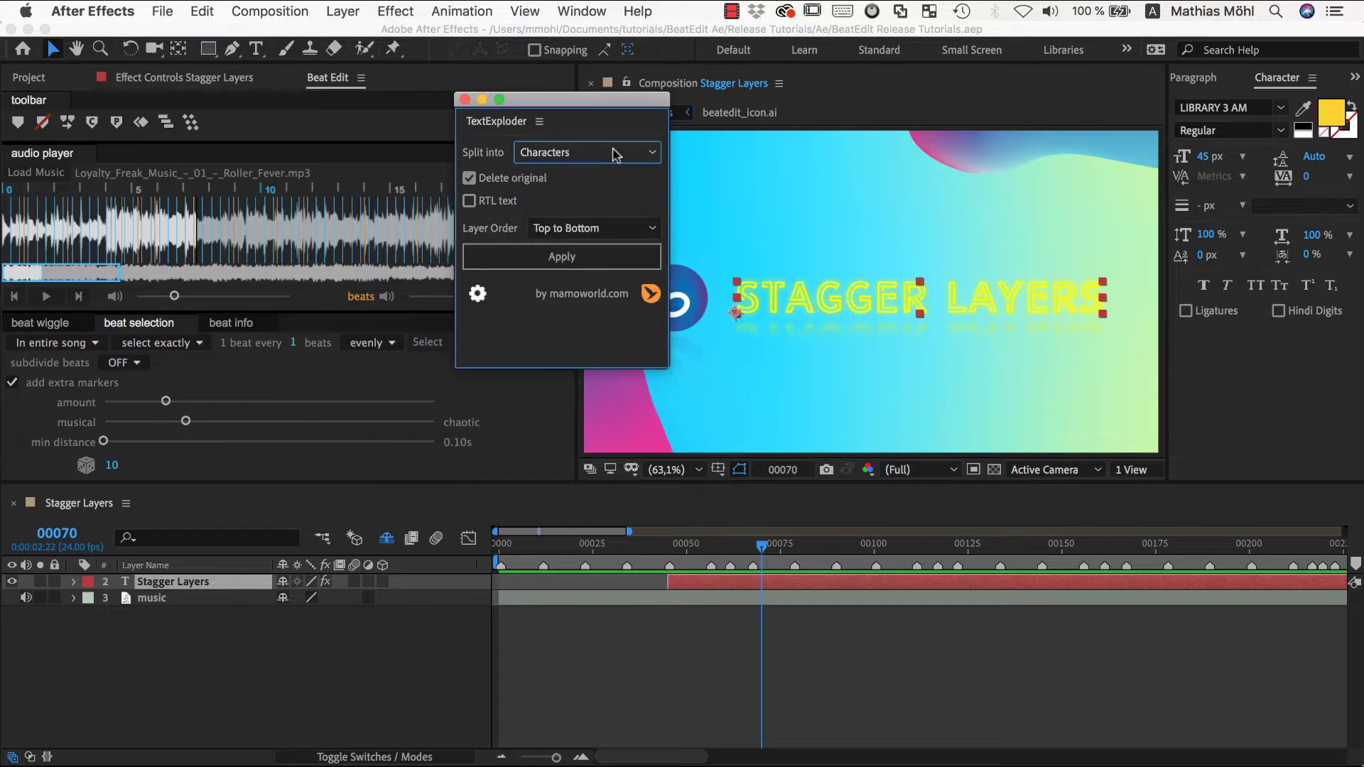
pyautogui.click(576, 258)
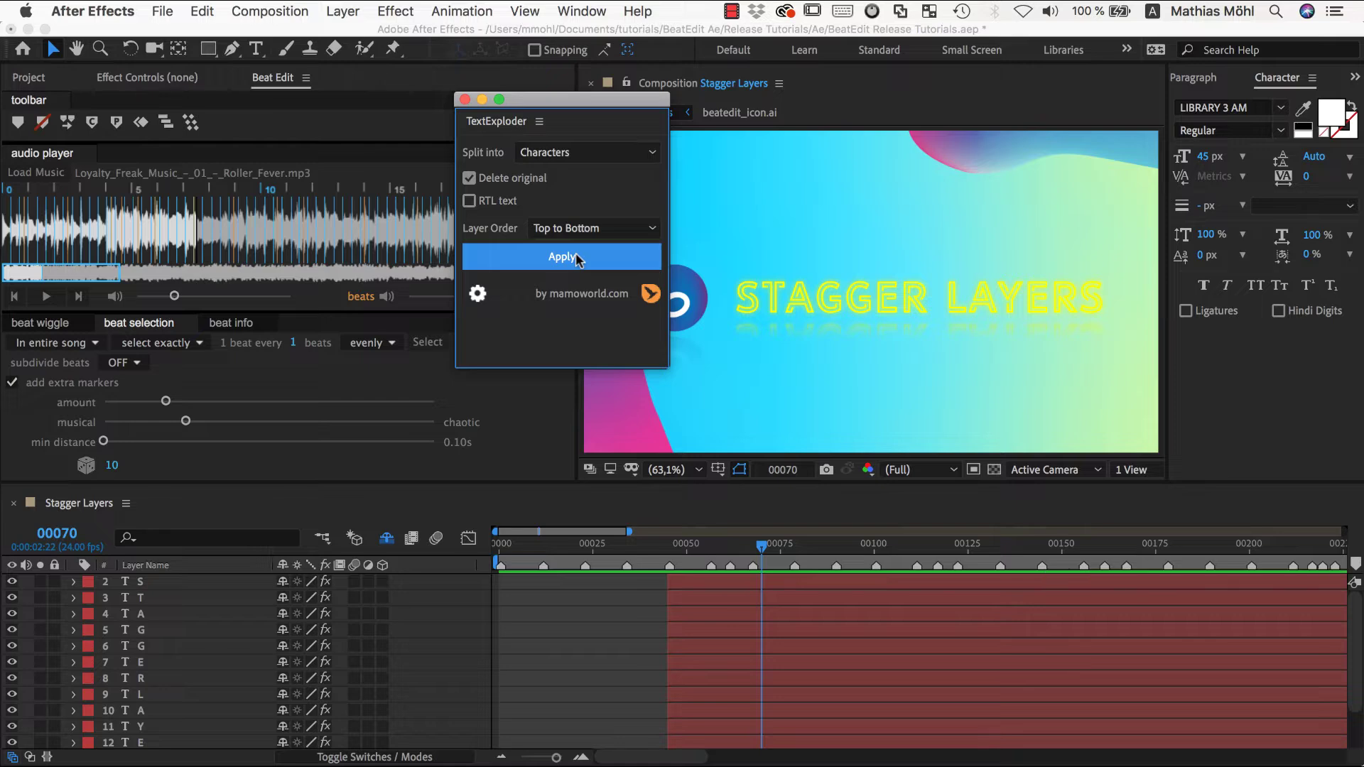
# Step: Select several letters of the title one after another to check that each is its own layer, and close TextExploder
pyautogui.click(756, 308)
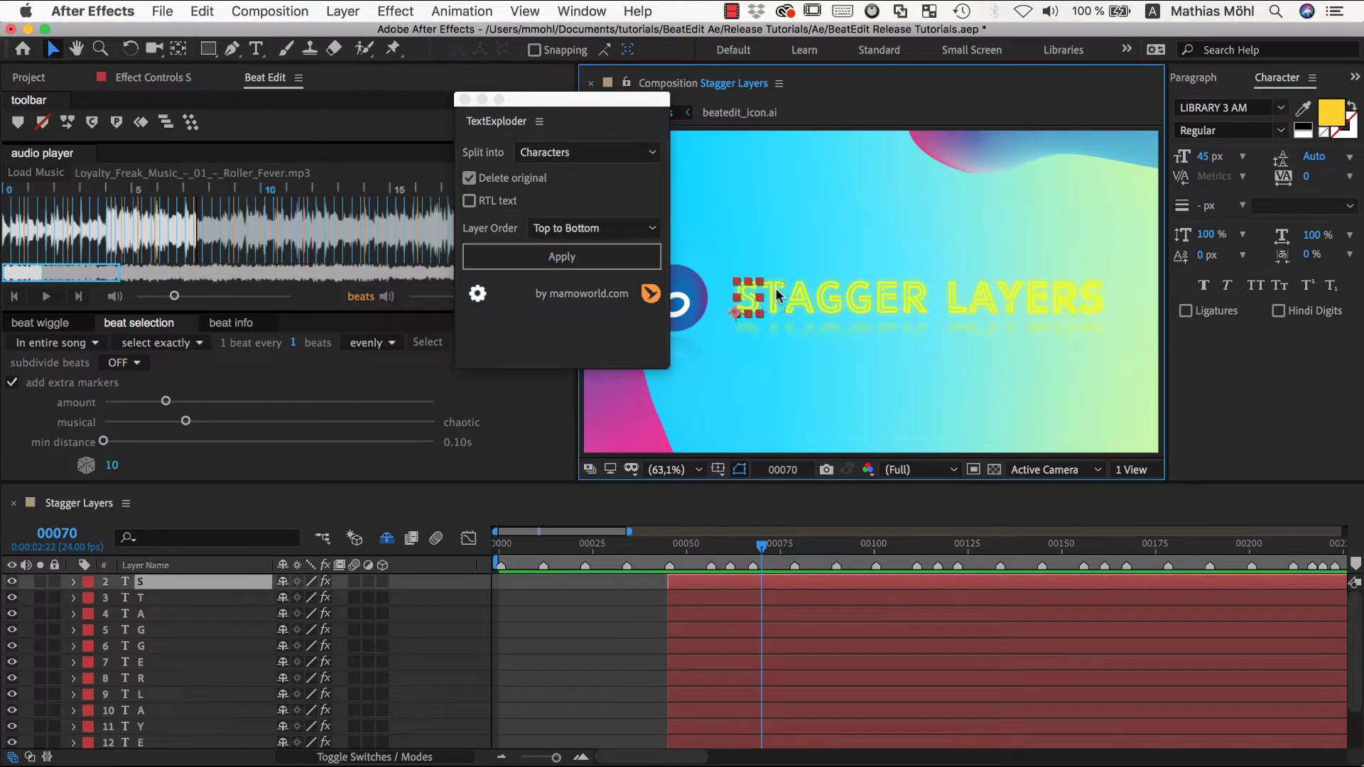
pyautogui.click(779, 299)
pyautogui.click(802, 303)
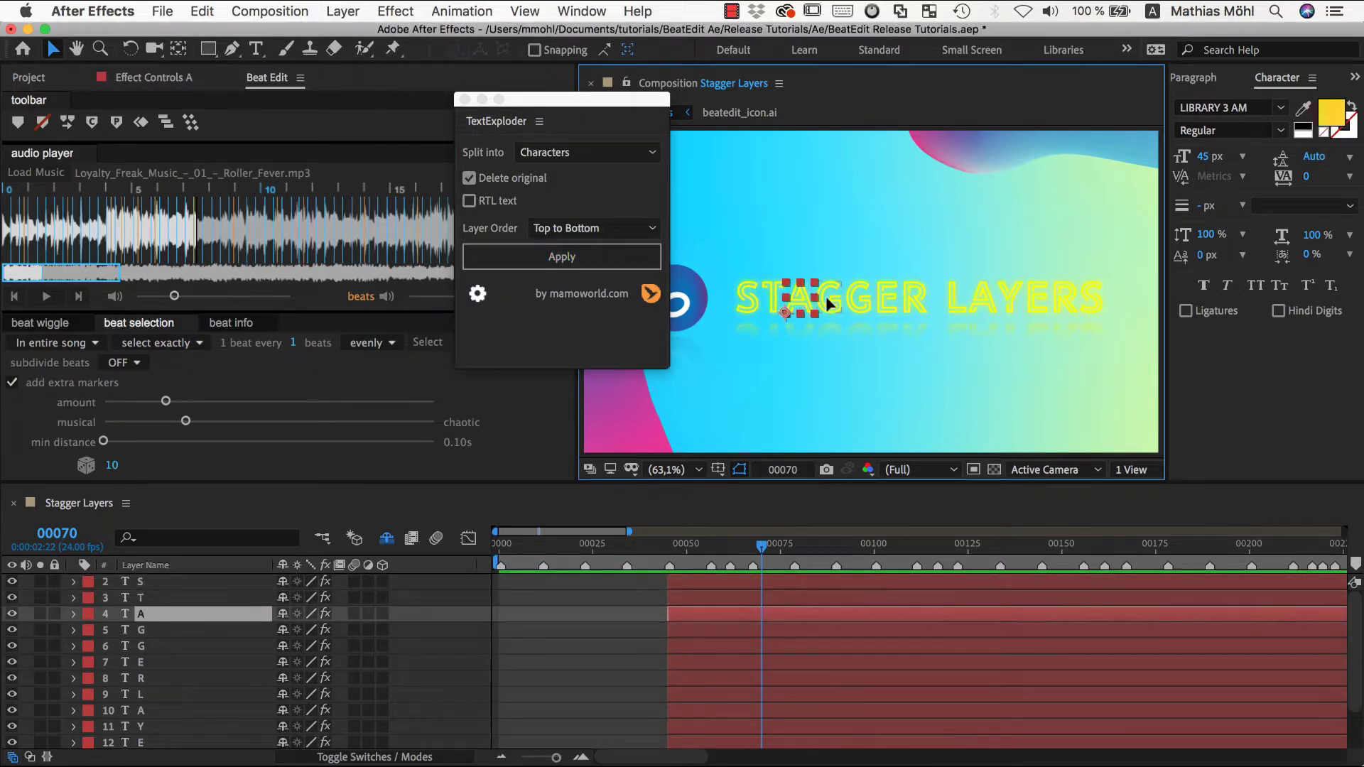
pyautogui.click(827, 302)
pyautogui.click(856, 302)
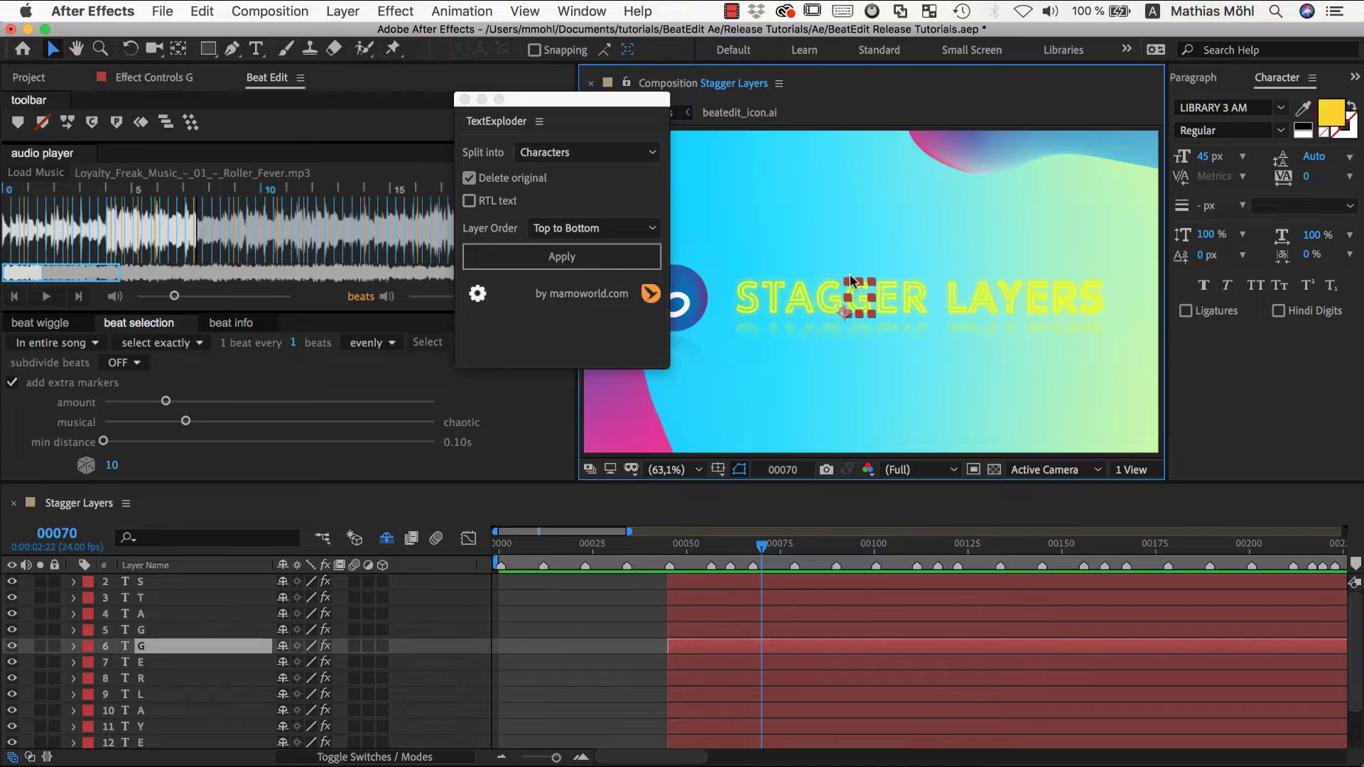
pyautogui.click(867, 260)
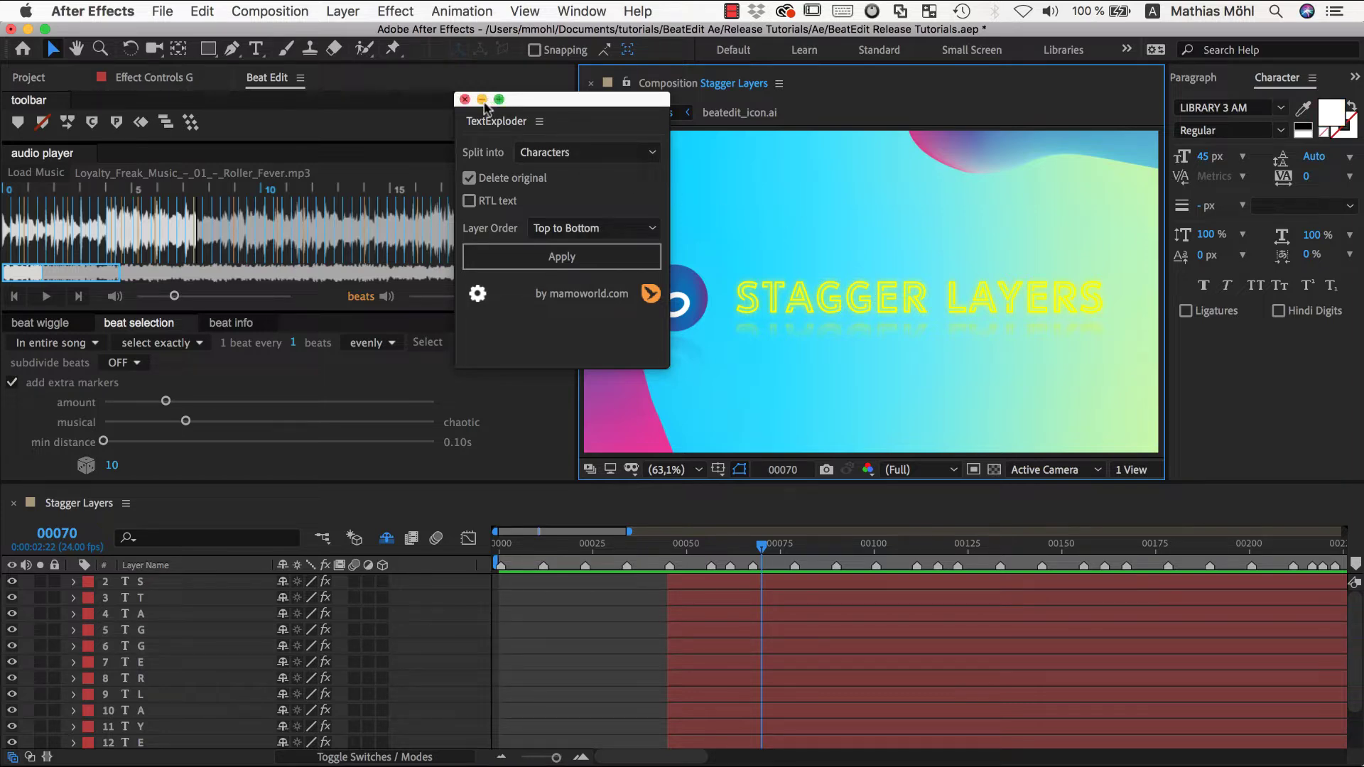
pyautogui.click(465, 100)
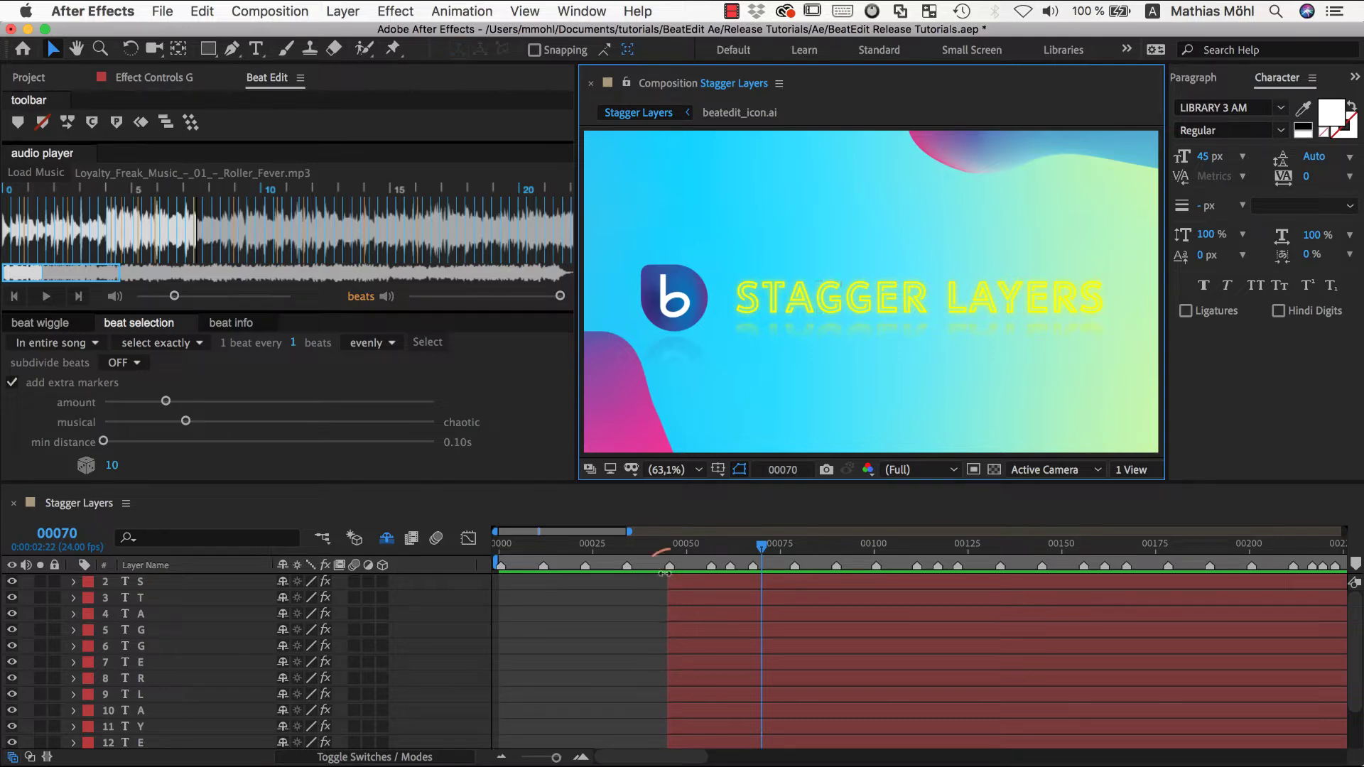
# Step: Preview the composition from its start and move the current time to frame 67
pyautogui.click(668, 568)
pyautogui.press('Home')
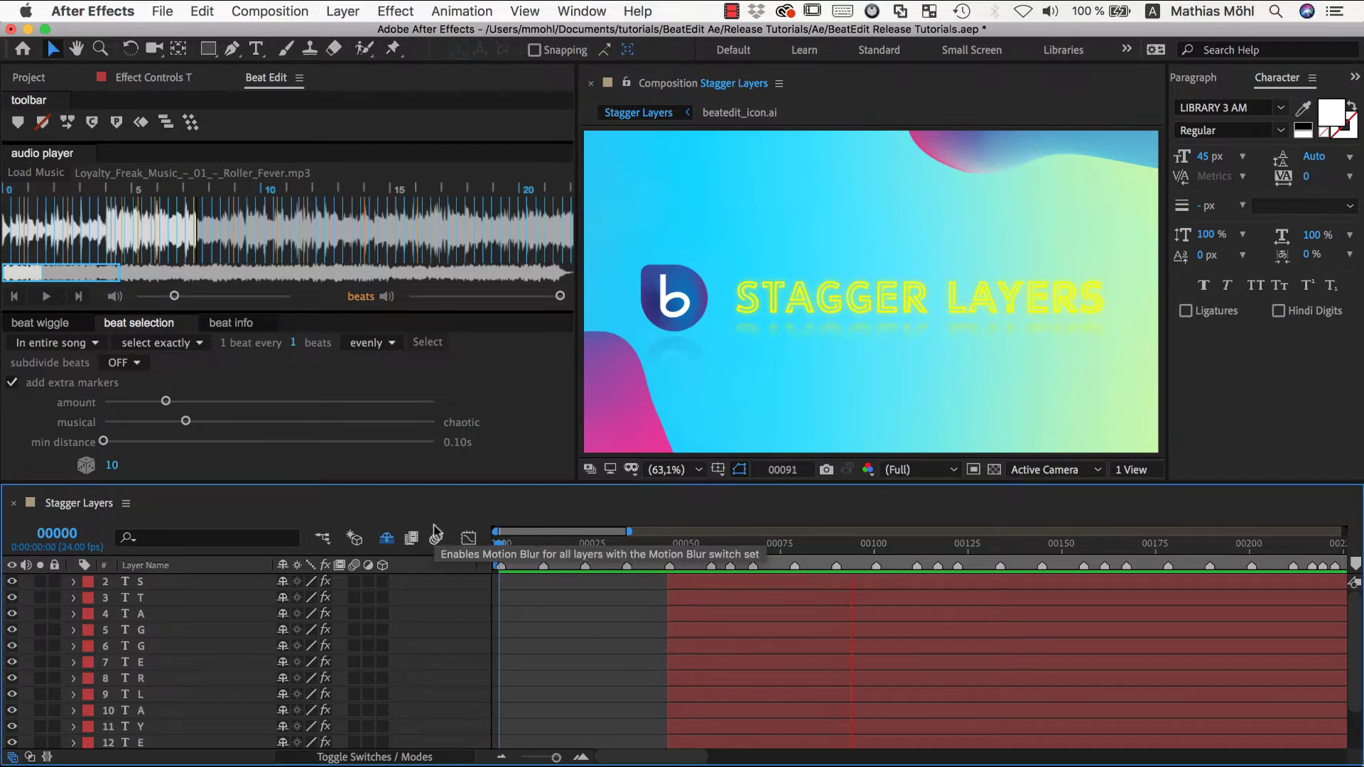
pyautogui.moveTo(499, 544); pyautogui.dragTo(750, 568)
# Step: Select all title letters and stagger their layers from frame 45, using the comp markers as beats
pyautogui.click(737, 260)
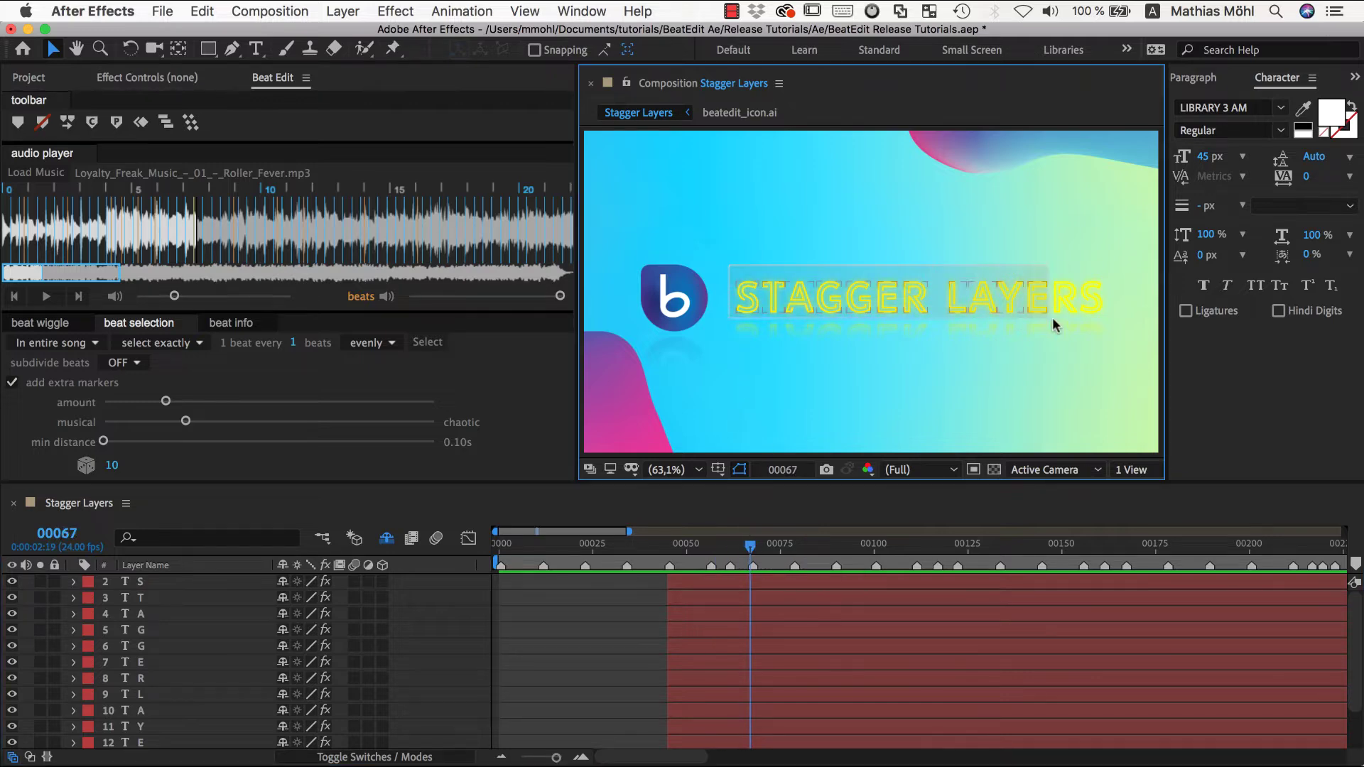
pyautogui.press('super+a')
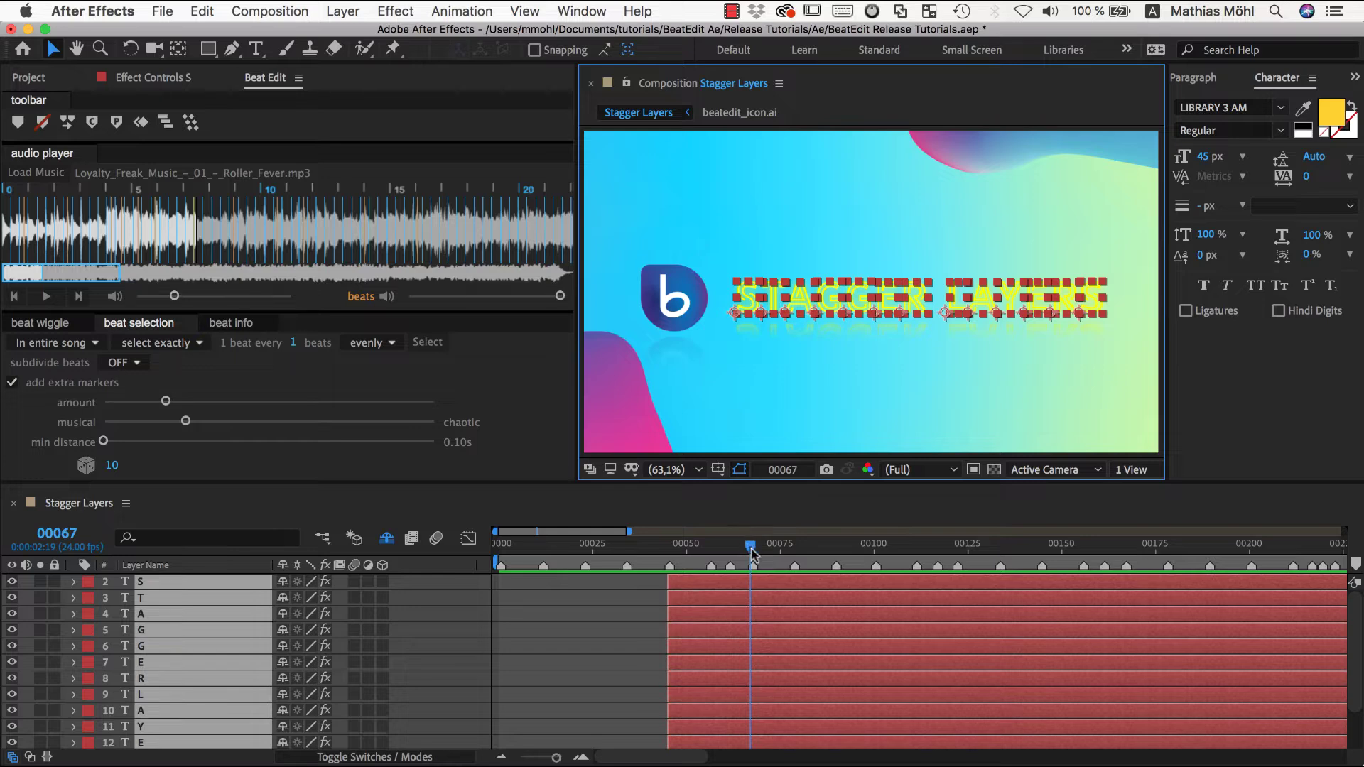
pyautogui.moveTo(750, 550); pyautogui.dragTo(665, 545)
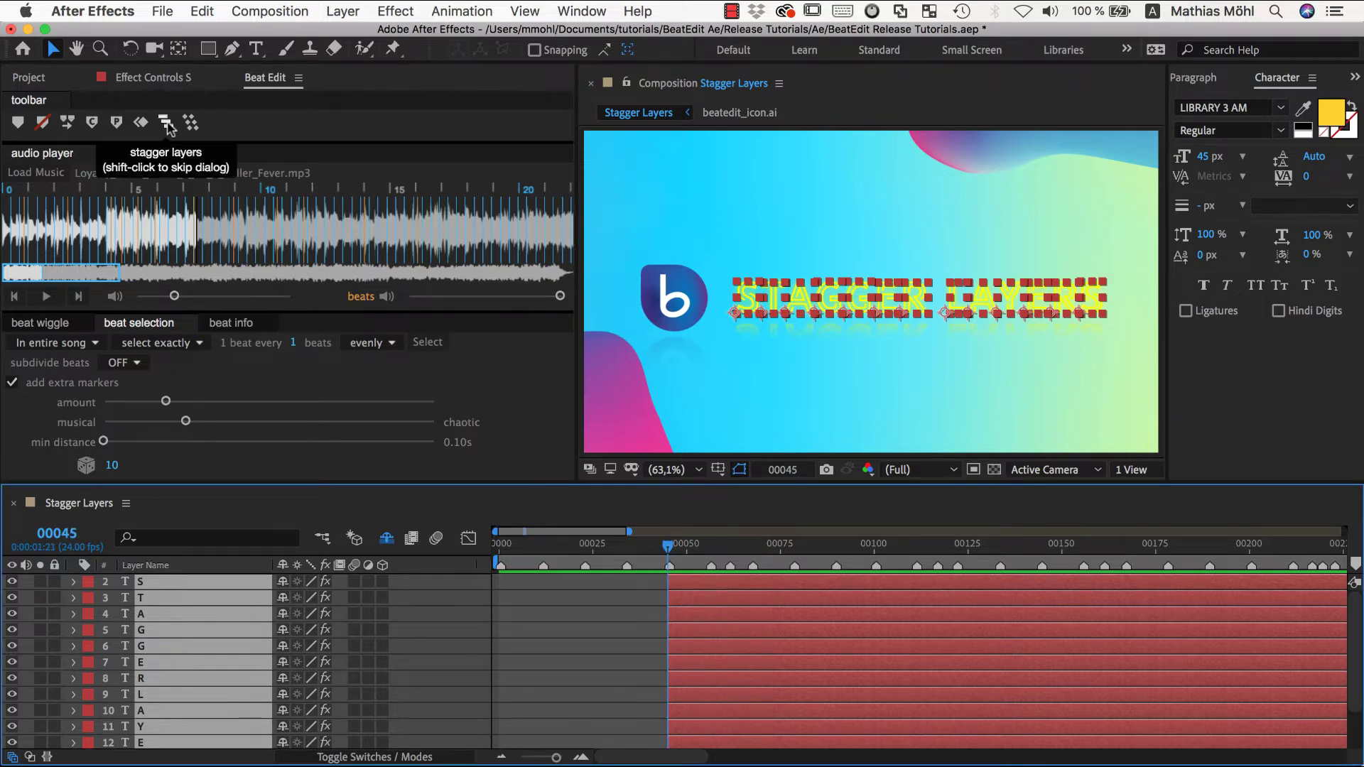
pyautogui.click(168, 125)
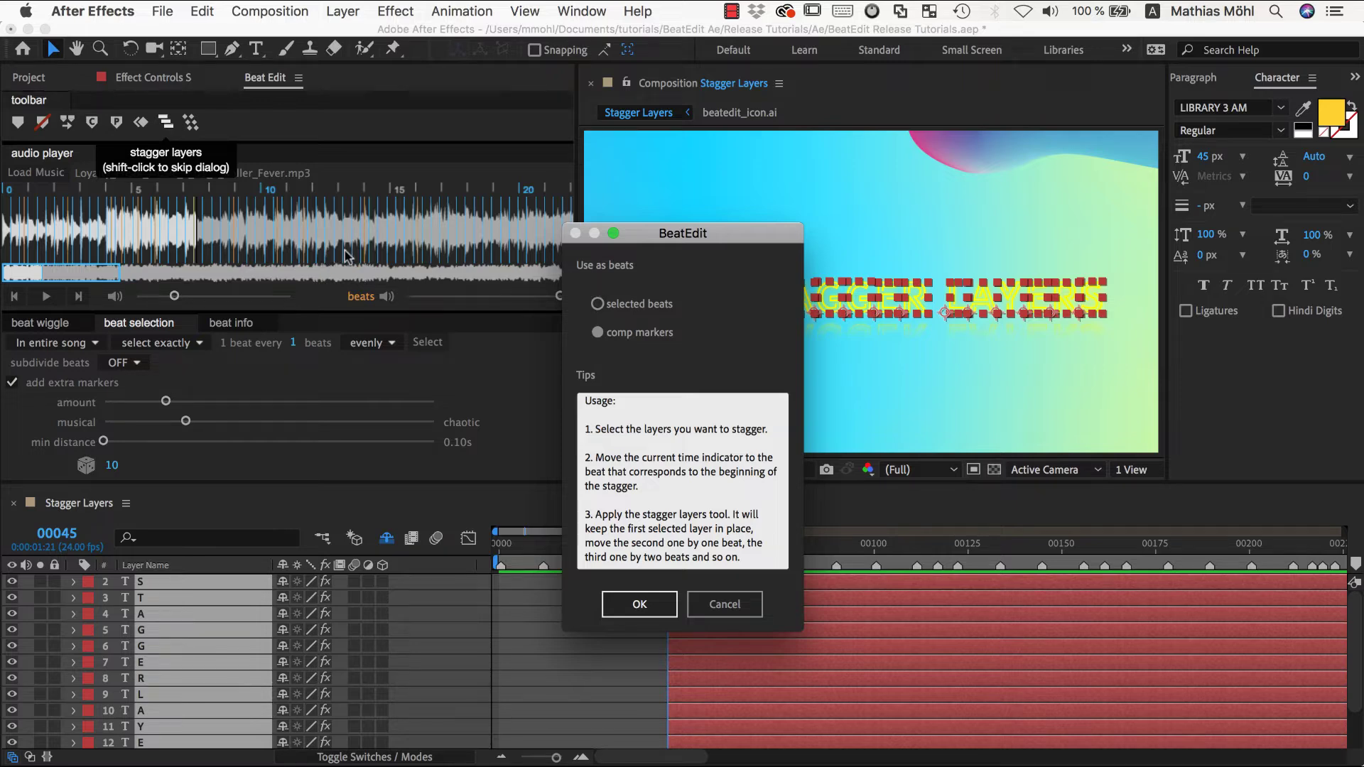
pyautogui.click(622, 609)
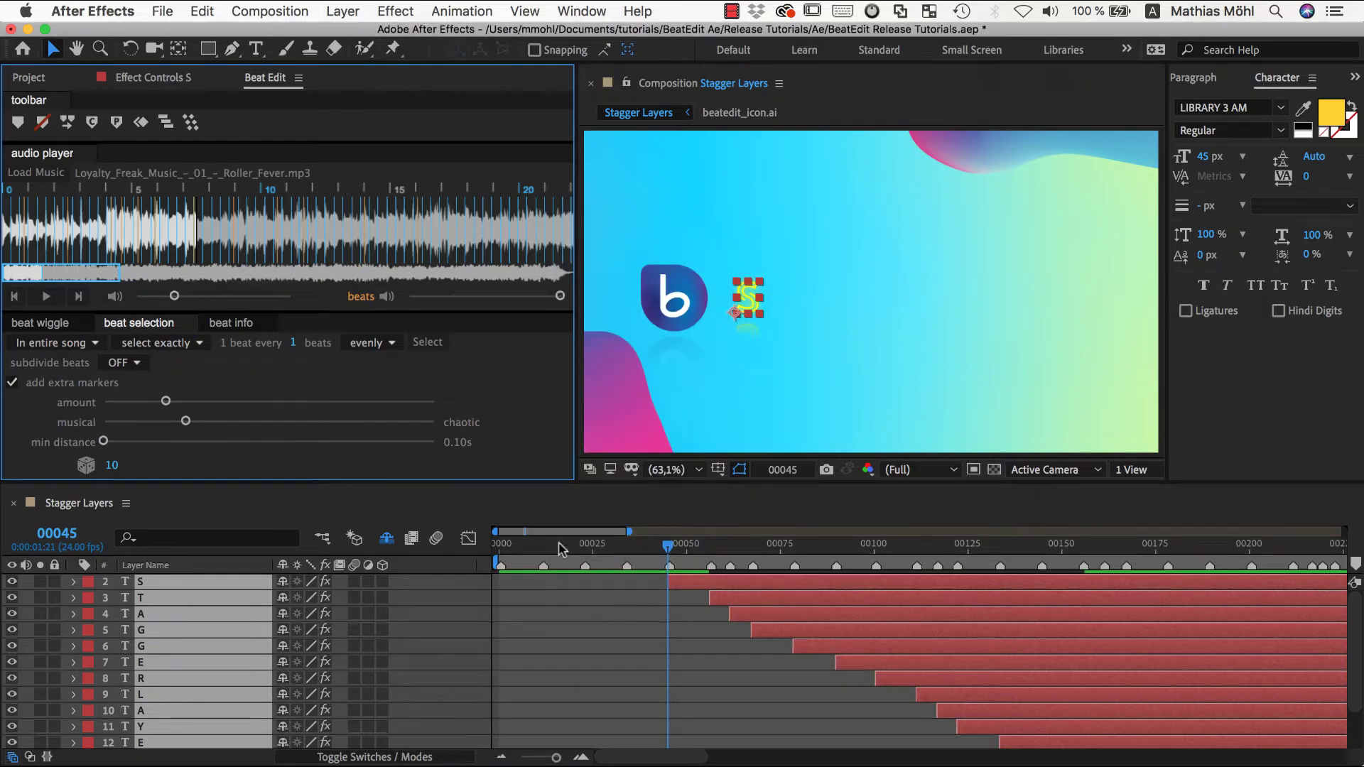
# Step: Preview the letters appearing one by one from the start of the composition and undo the stagger
pyautogui.click(460, 551)
pyautogui.press('Home')
pyautogui.press('space')
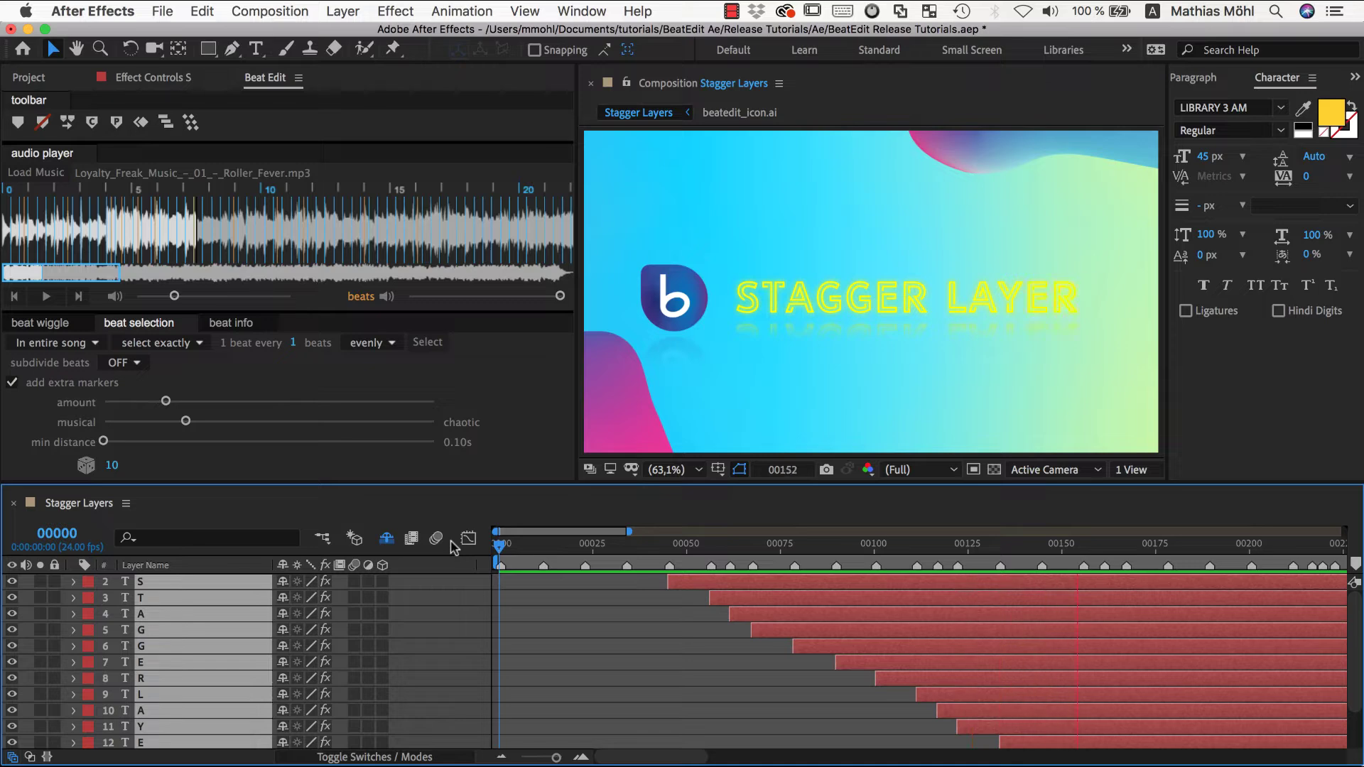
pyautogui.click(202, 10)
pyautogui.click(228, 39)
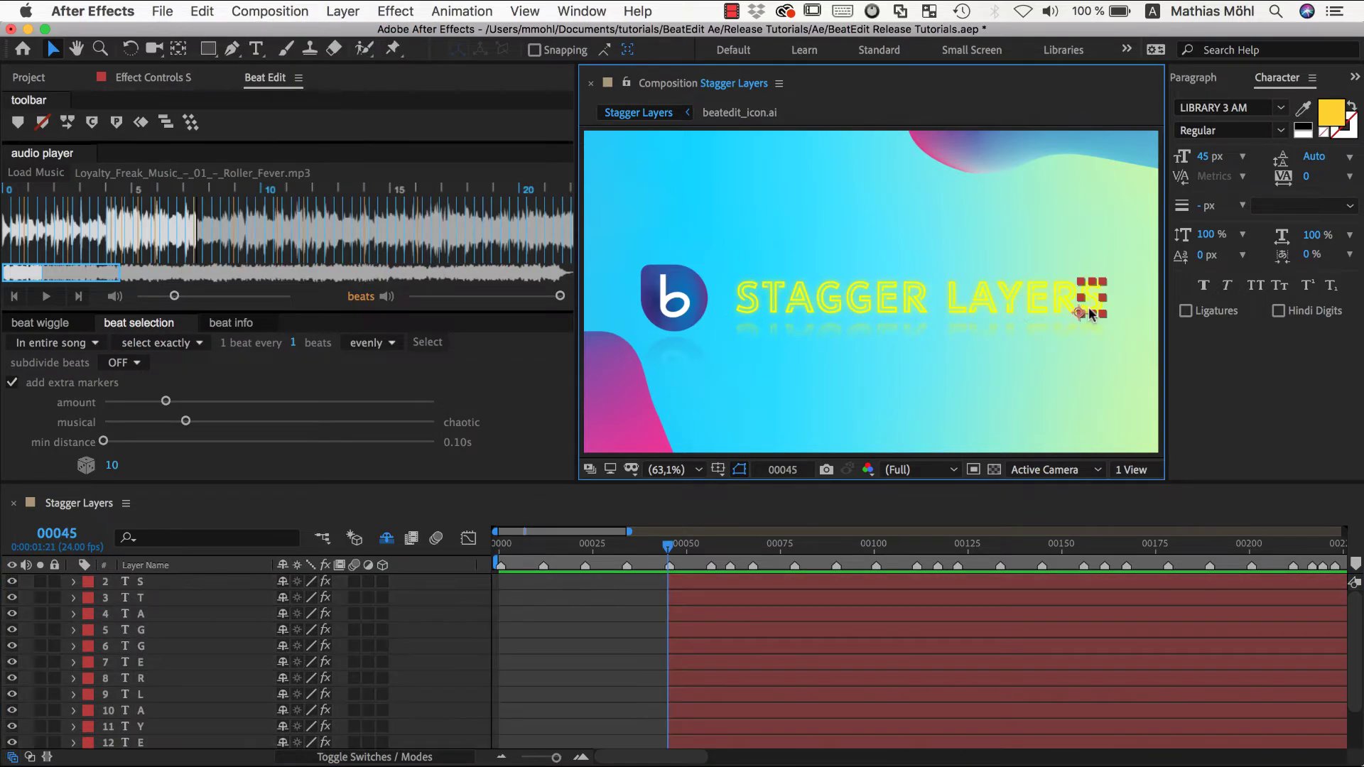
# Step: Select all title letters in a mixed order and stagger their layers in that order from frame 45 on the comp markers
pyautogui.keyDown('shift'); pyautogui.click(799, 306); pyautogui.keyUp('shift')
pyautogui.keyDown('shift'); pyautogui.click(856, 307); pyautogui.keyUp('shift')
pyautogui.keyDown('shift'); pyautogui.click(773, 305); pyautogui.keyUp('shift')
pyautogui.keyDown('shift'); pyautogui.click(826, 306); pyautogui.keyUp('shift')
pyautogui.keyDown('shift'); pyautogui.click(914, 306); pyautogui.keyUp('shift')
pyautogui.keyDown('shift'); pyautogui.click(886, 307); pyautogui.keyUp('shift')
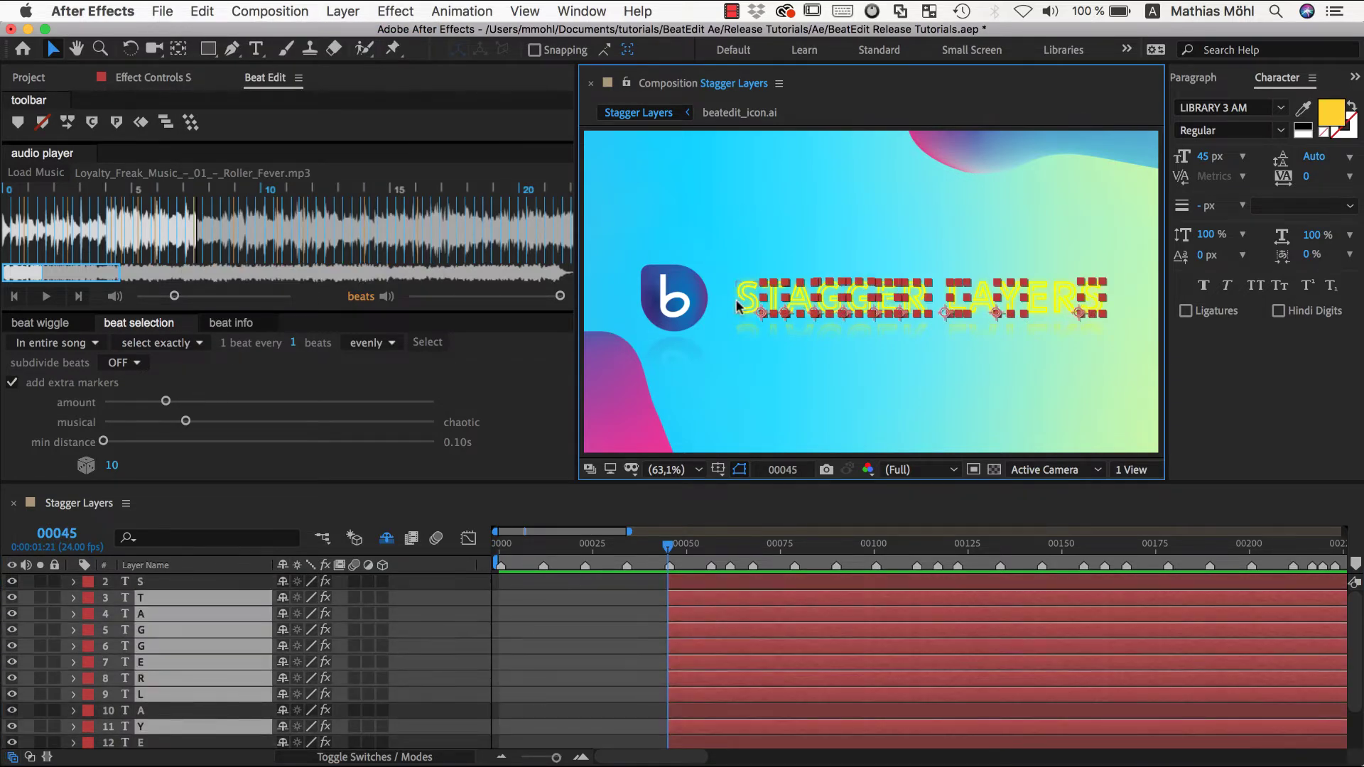
pyautogui.keyDown('shift'); pyautogui.click(746, 306); pyautogui.keyUp('shift')
pyautogui.keyDown('shift'); pyautogui.click(979, 302); pyautogui.keyUp('shift')
pyautogui.keyDown('shift'); pyautogui.click(1035, 306); pyautogui.keyUp('shift')
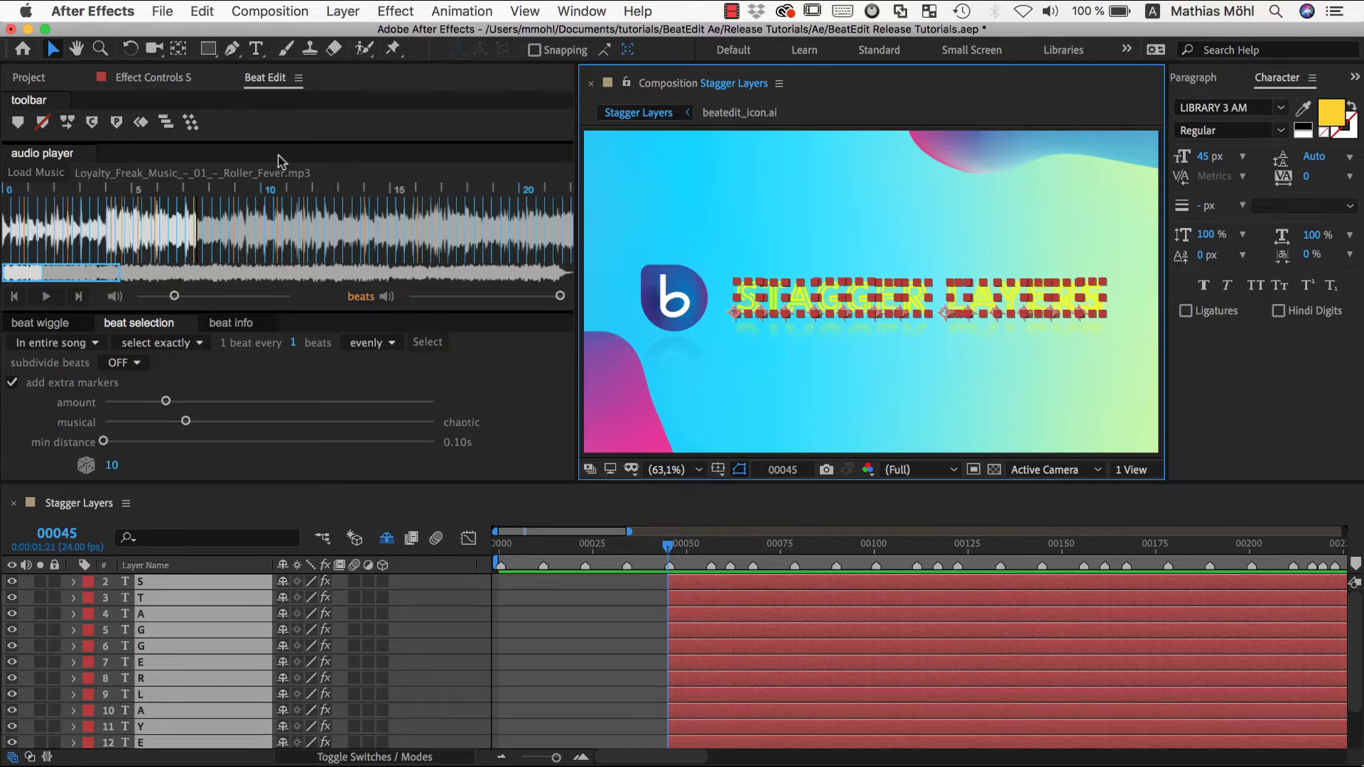
pyautogui.click(165, 125)
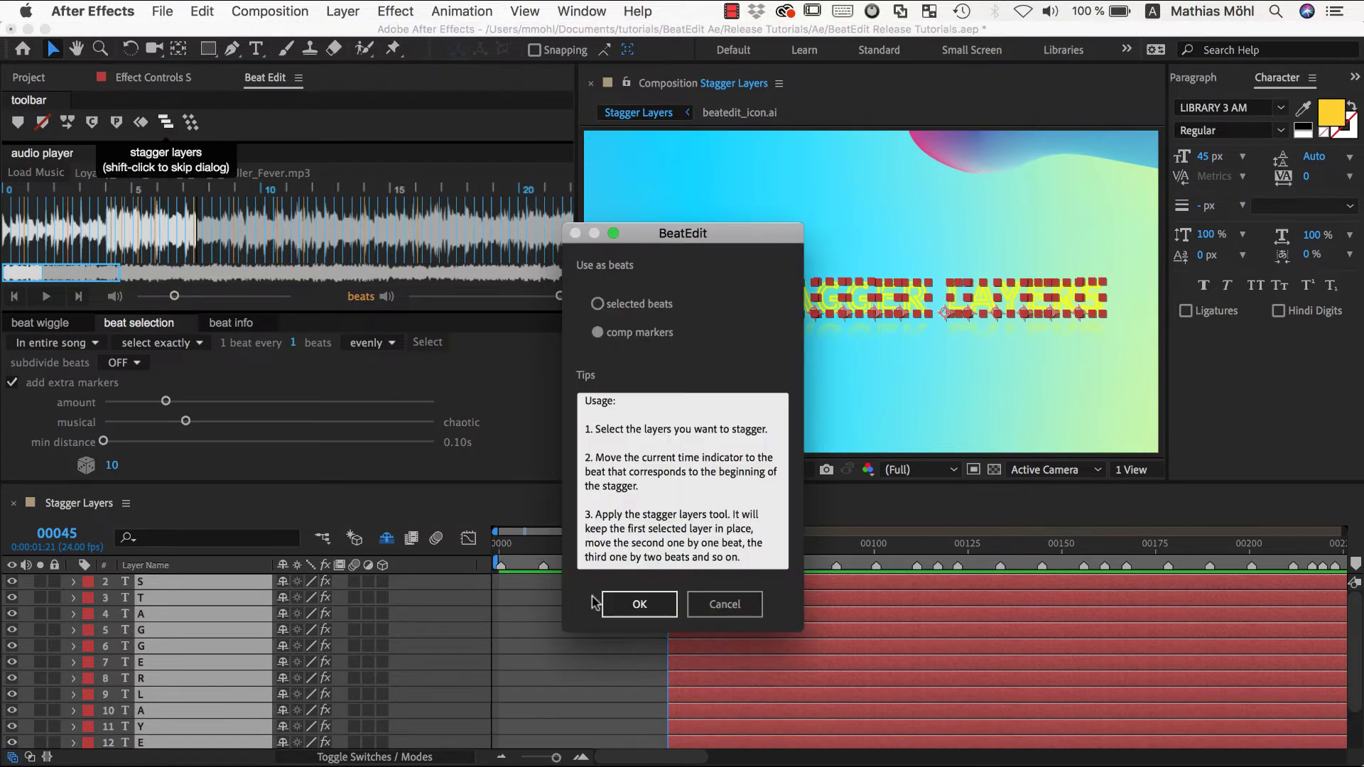
pyautogui.click(620, 604)
# Step: Preview the mixed-order letter animation from frame 0 and undo that stagger
pyautogui.moveTo(635, 548); pyautogui.dragTo(476, 548)
pyautogui.press('space')
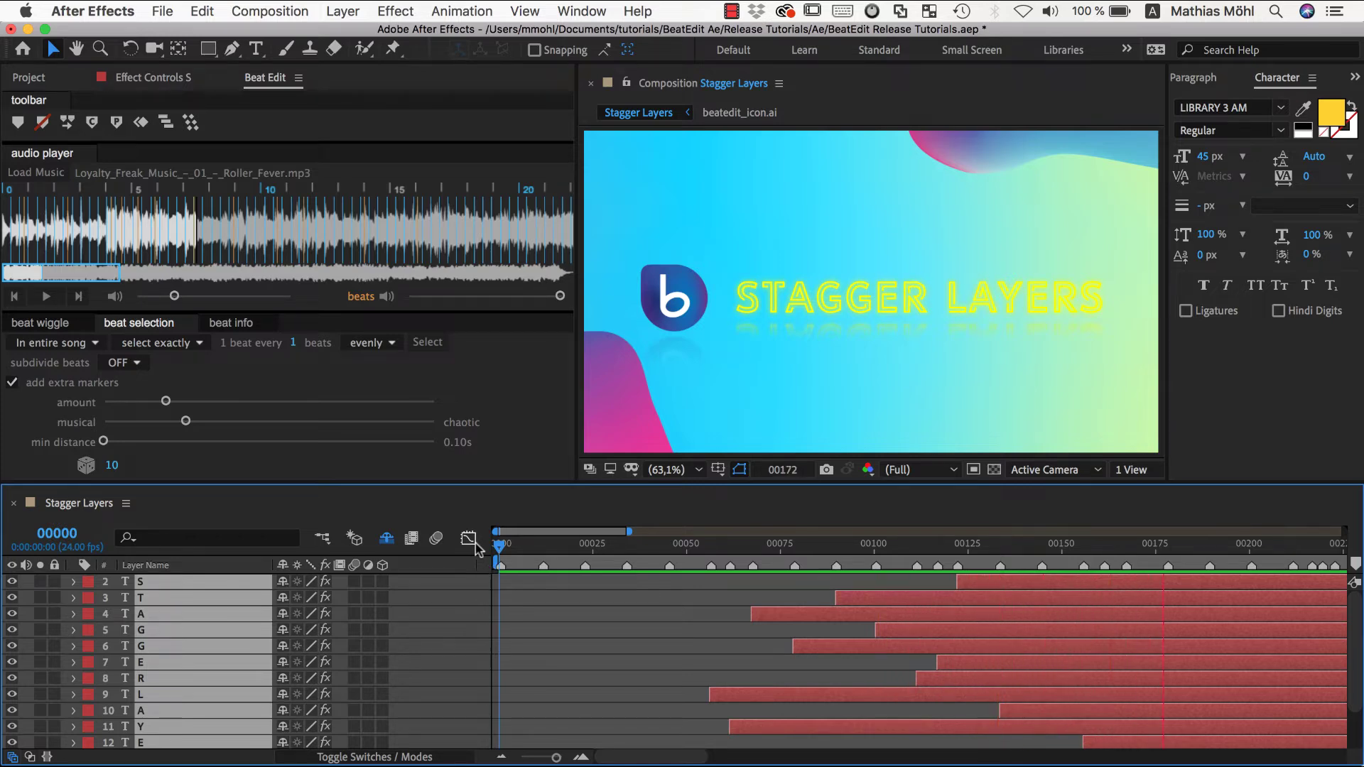
pyautogui.click(202, 10)
pyautogui.click(208, 33)
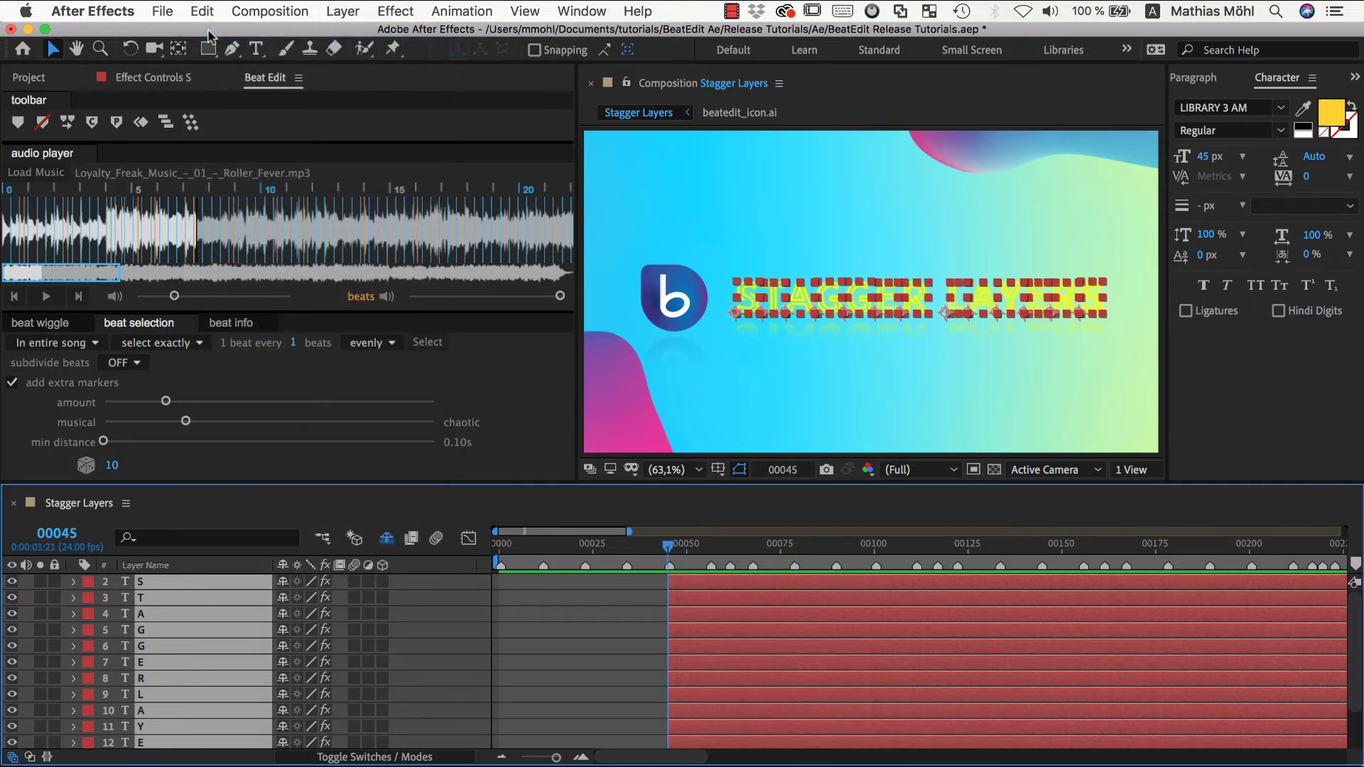
# Step: Shift all letter layers two frames earlier to start at frame 43, and return the current time to frame 45
pyautogui.moveTo(555, 755); pyautogui.dragTo(568, 756)
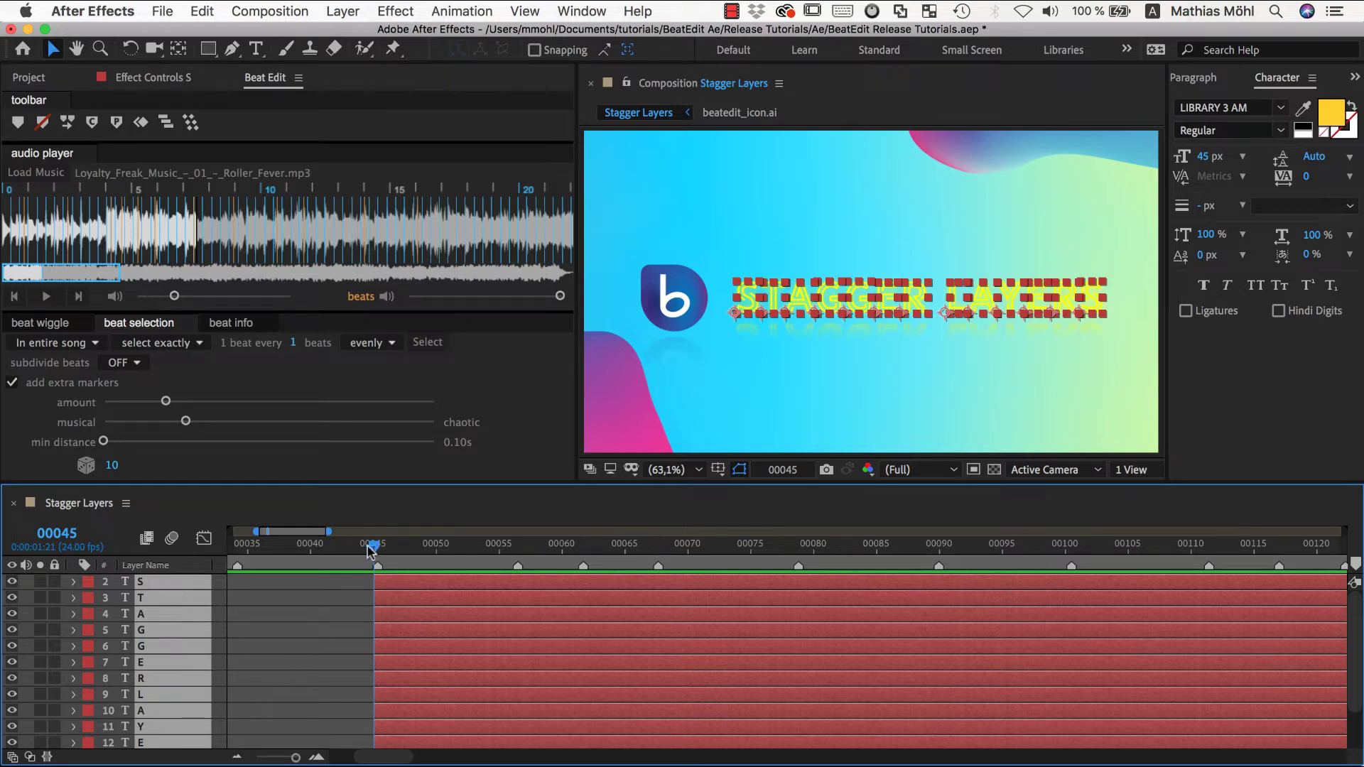
pyautogui.moveTo(370, 548); pyautogui.dragTo(364, 589)
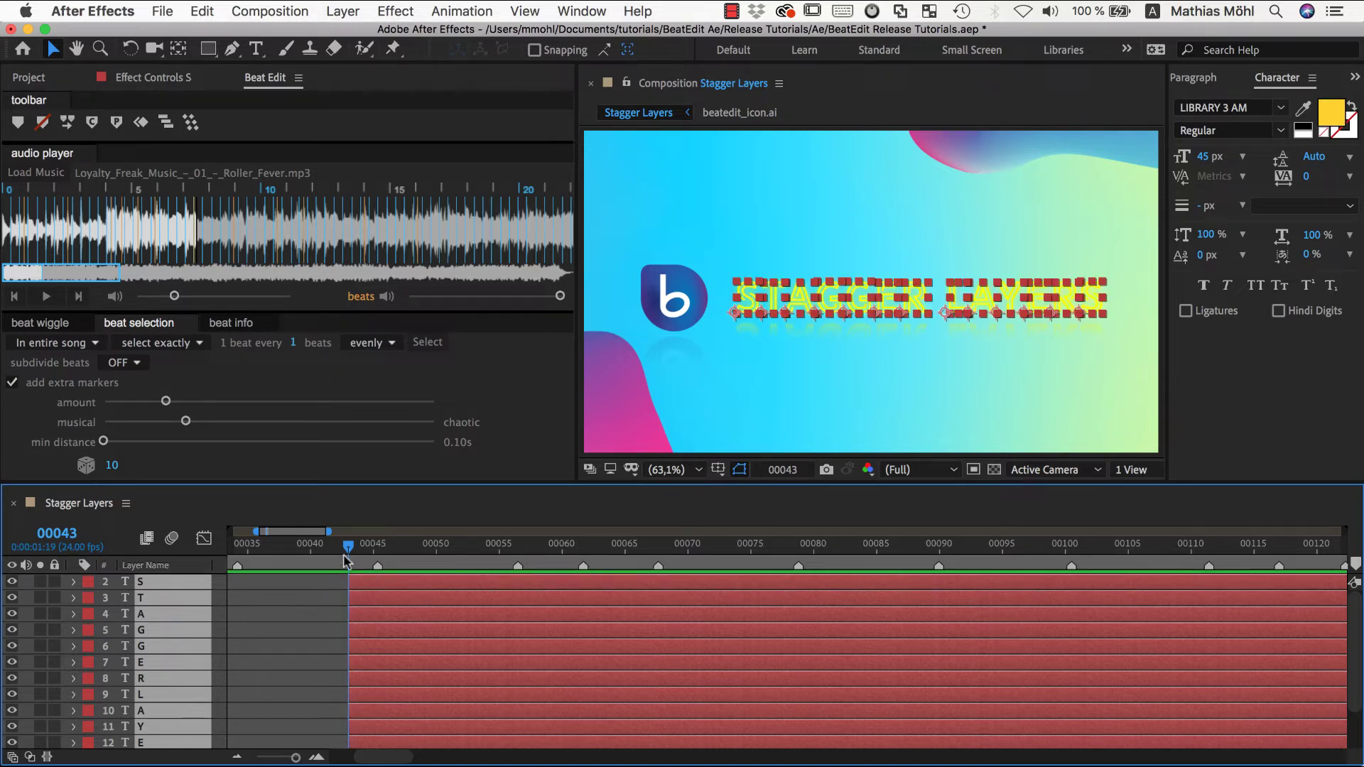
pyautogui.moveTo(348, 547); pyautogui.dragTo(372, 546)
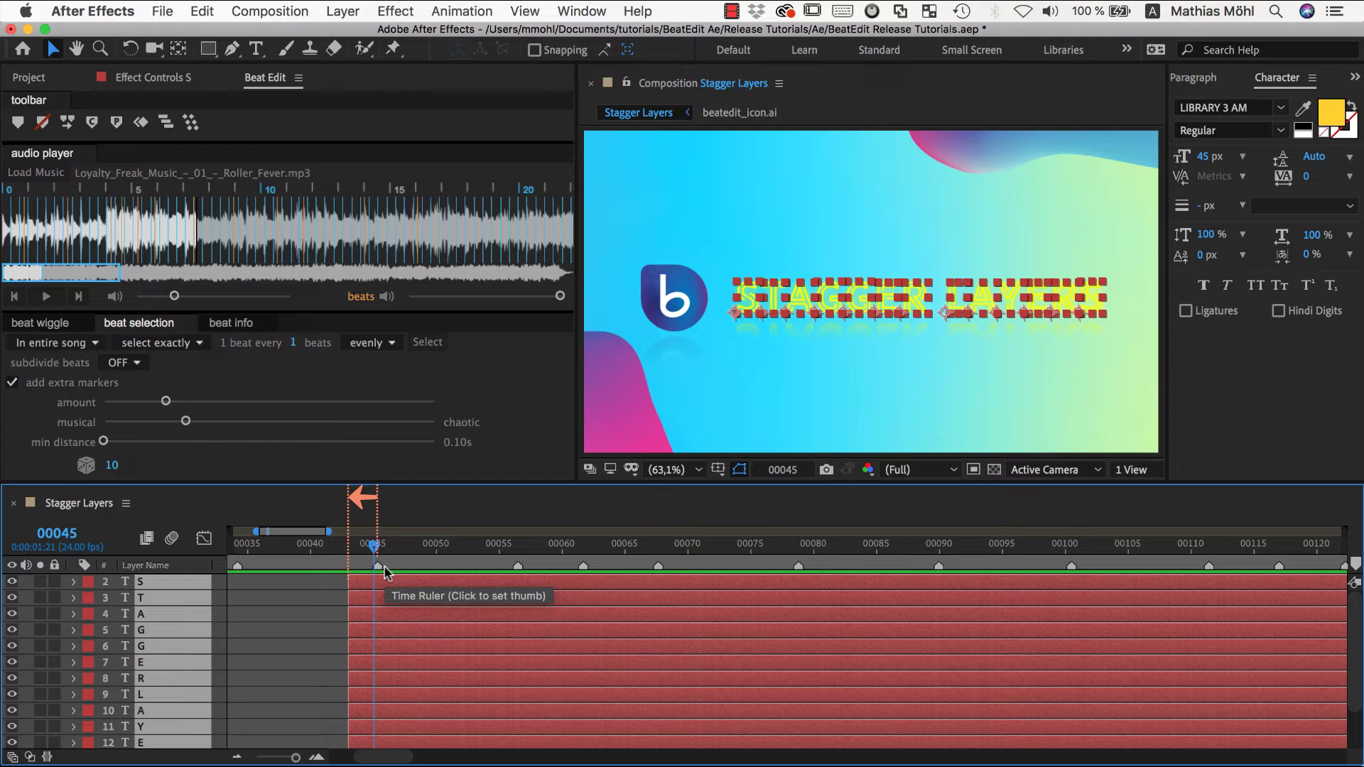
# Step: Stagger all the shifted letter layers from the beat at frame 45, using the comp markers as beats
pyautogui.moveTo(719, 246); pyautogui.dragTo(1094, 345)
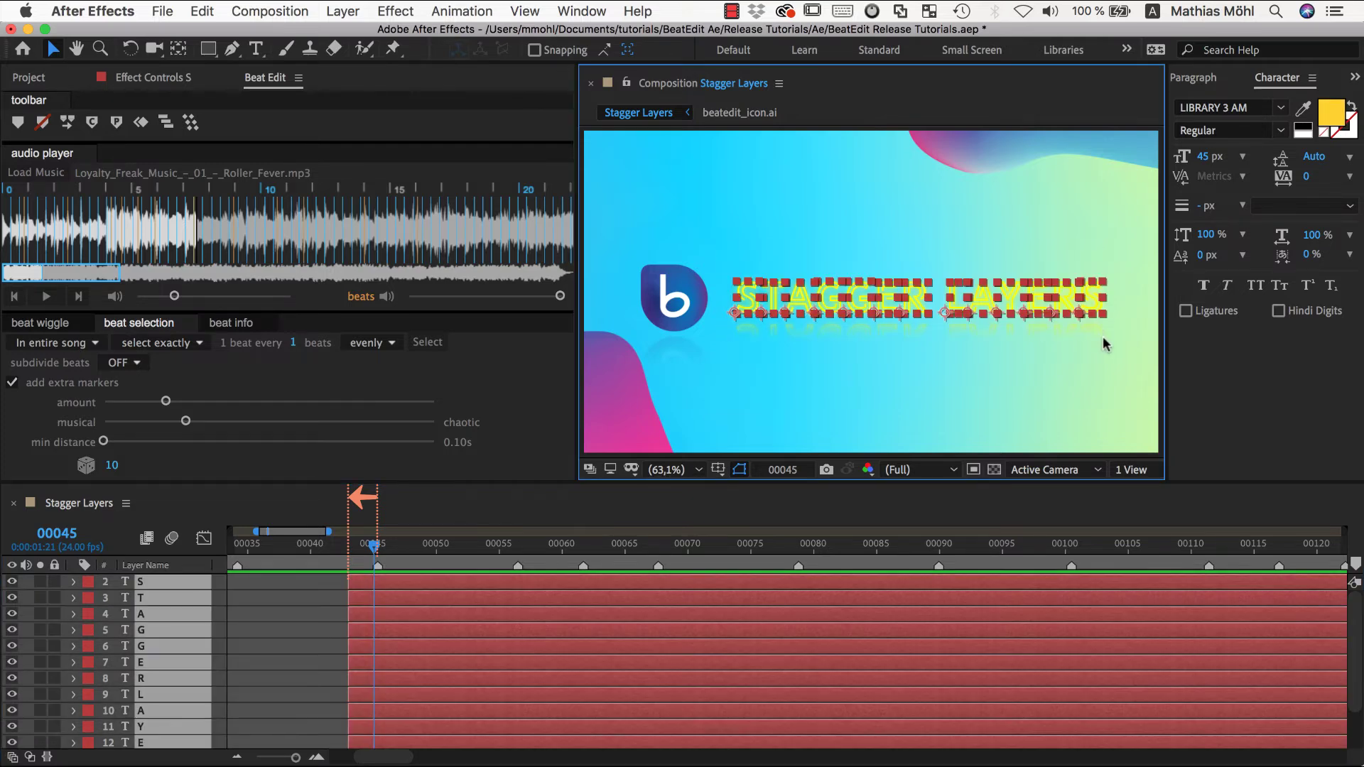
pyautogui.click(166, 122)
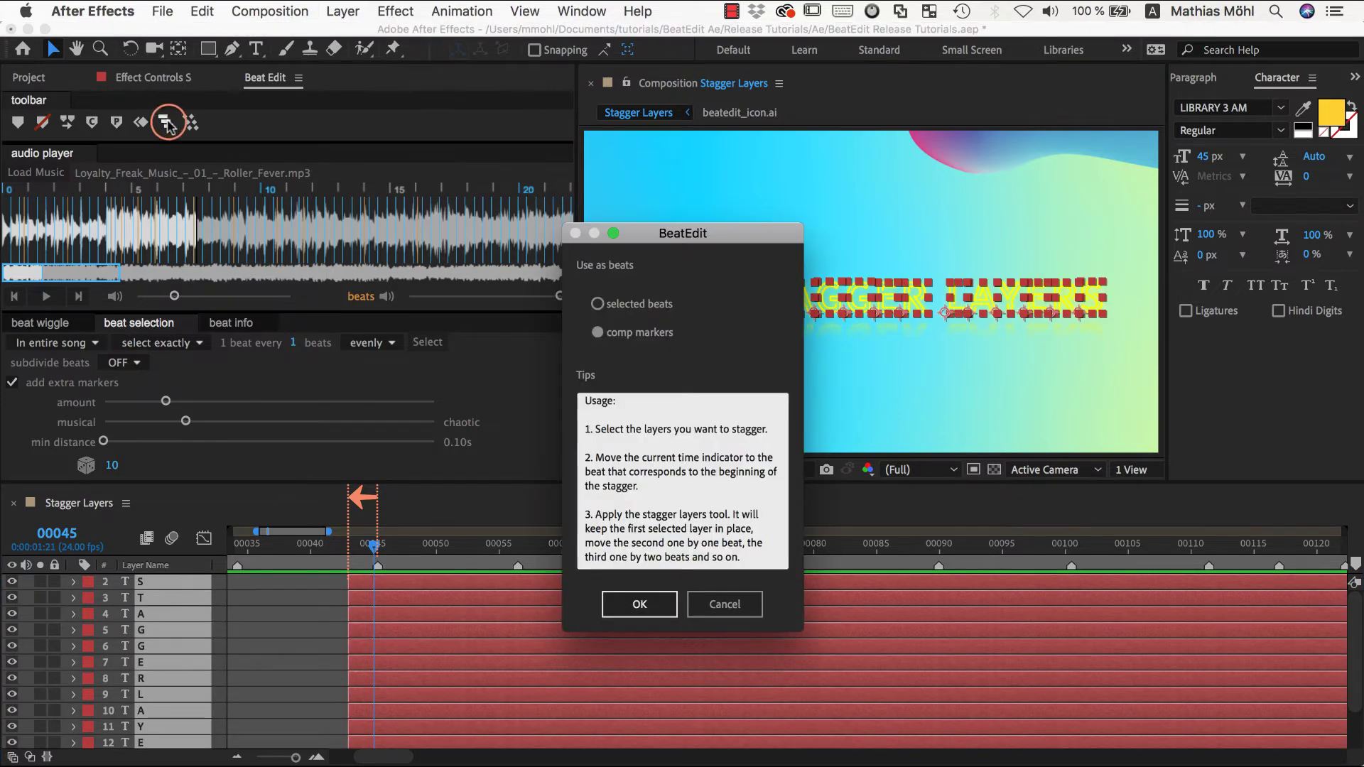
pyautogui.click(636, 604)
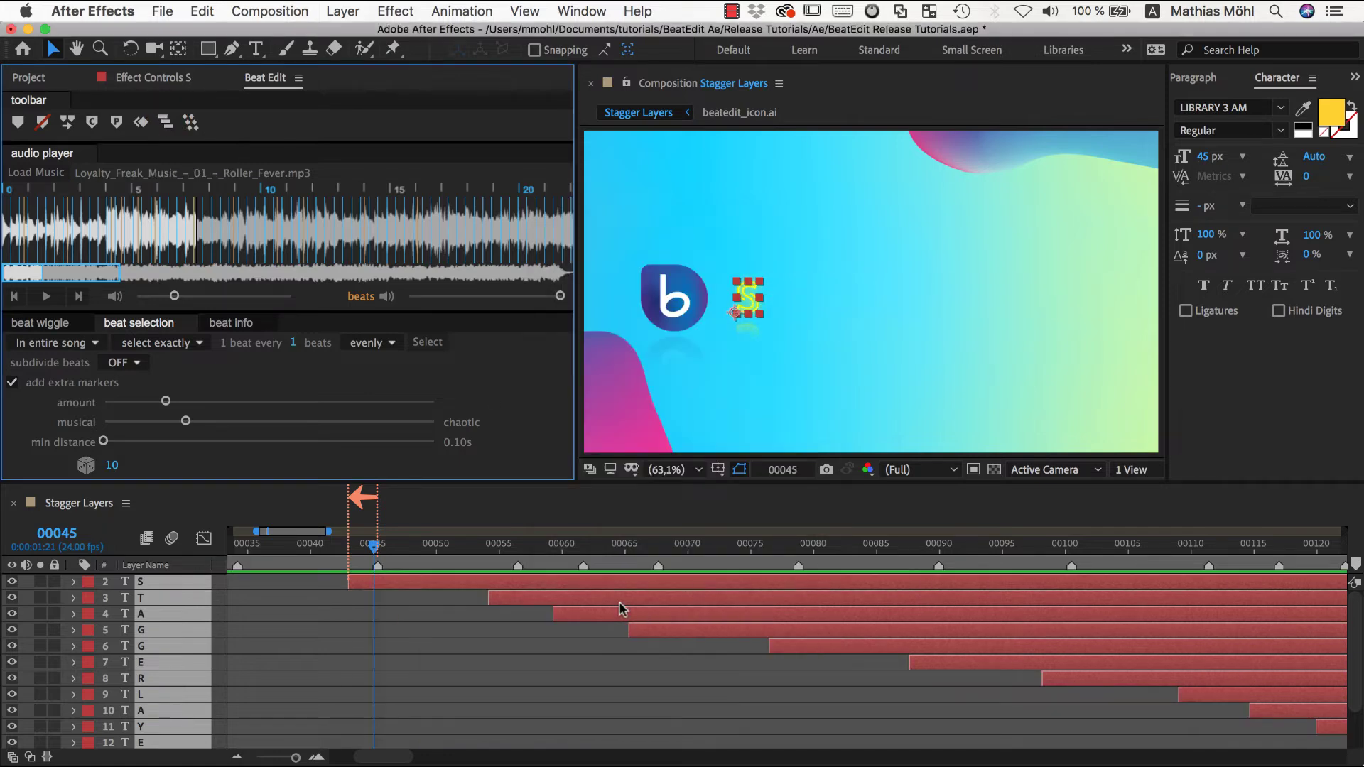
# Step: Inspect the letter start offsets around frames 60, 62 and 43, and undo the stagger
pyautogui.moveTo(496, 548); pyautogui.dragTo(563, 551)
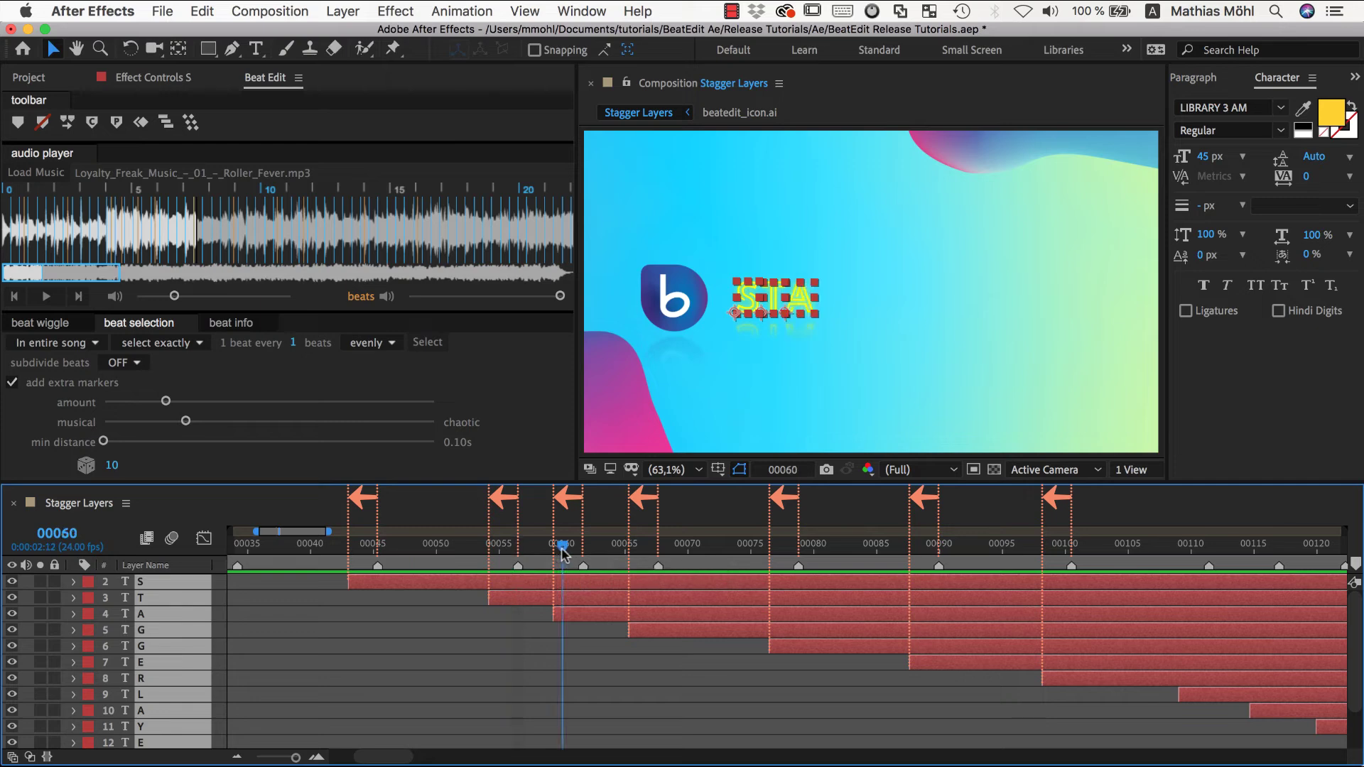
pyautogui.click(585, 553)
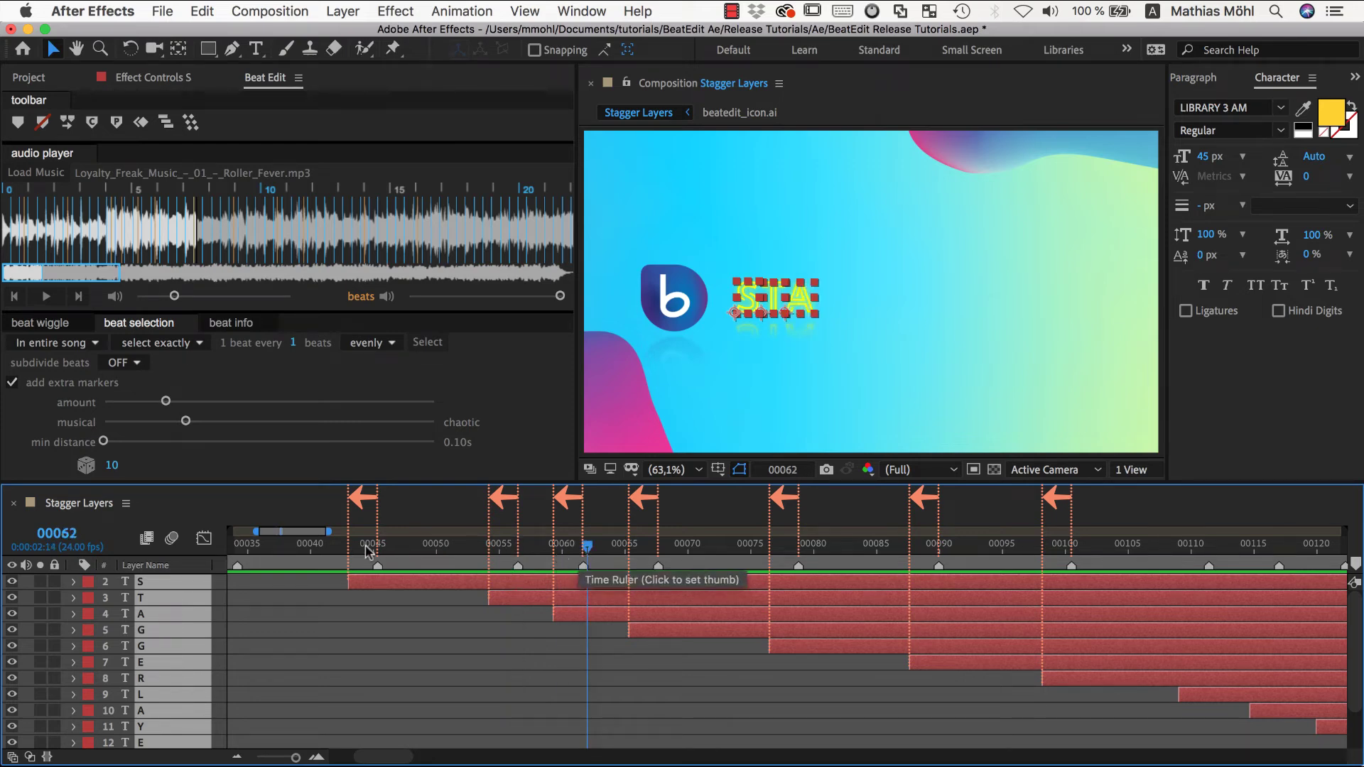
pyautogui.click(347, 546)
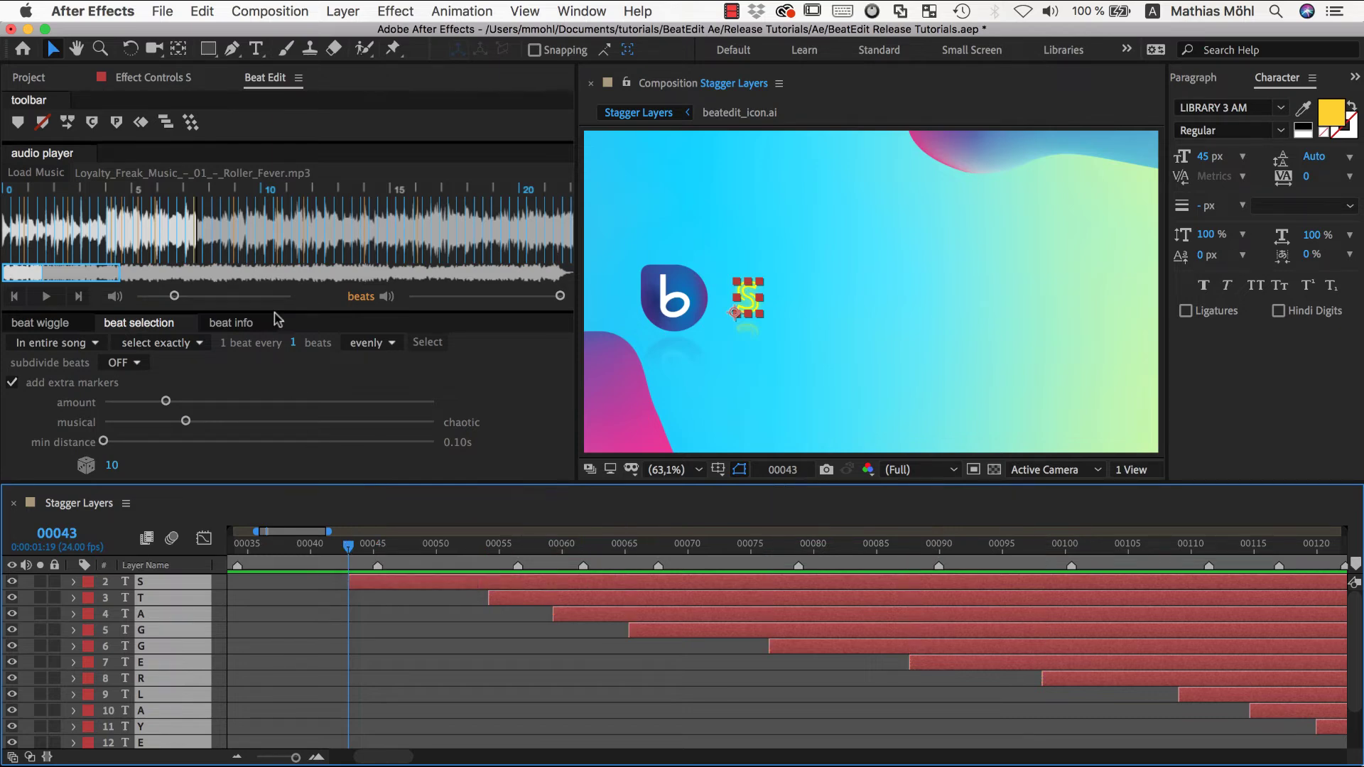
pyautogui.click(201, 11)
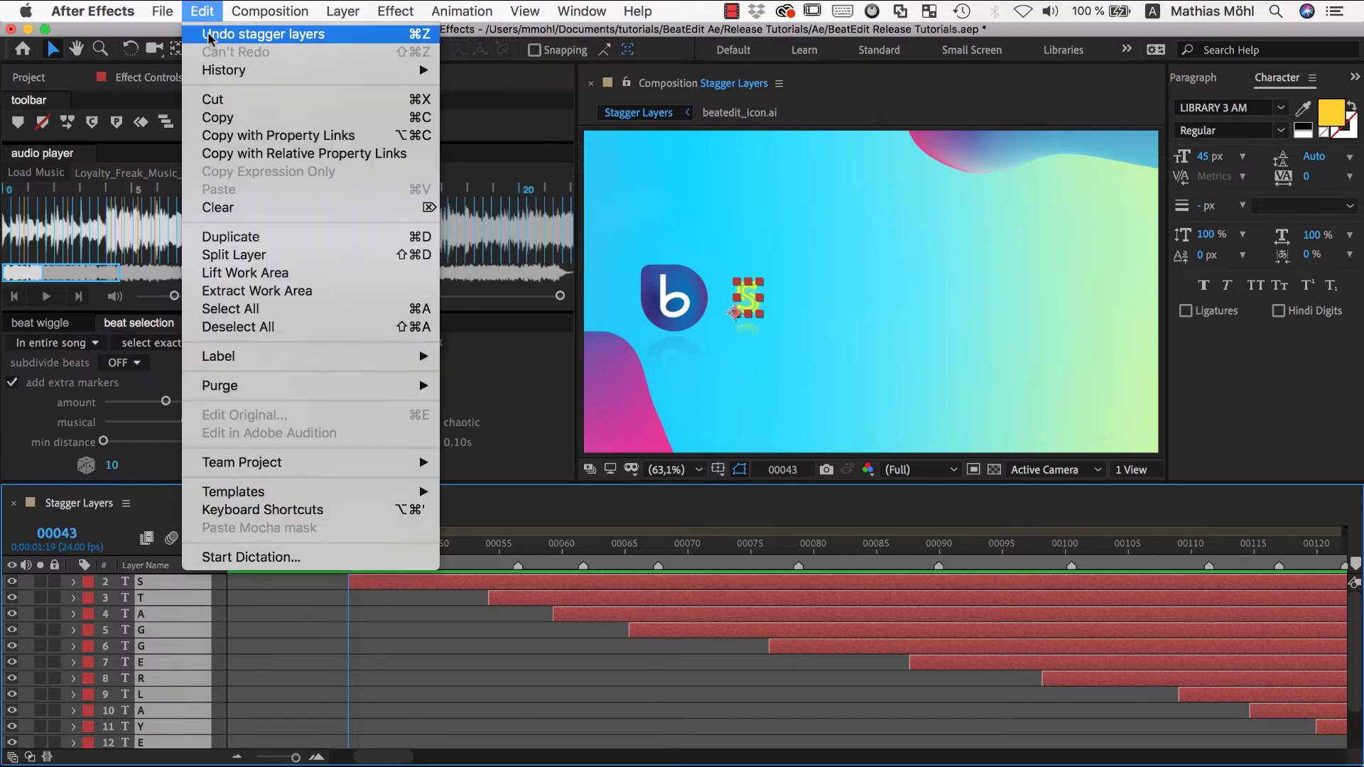
pyautogui.click(235, 34)
# Step: Select every second letter layer, beginning with the first S, and move them two frames later to start at frame 45
pyautogui.keyDown('super'); pyautogui.click(141, 613); pyautogui.keyUp('super')
pyautogui.keyDown('super'); pyautogui.click(140, 645); pyautogui.keyUp('super')
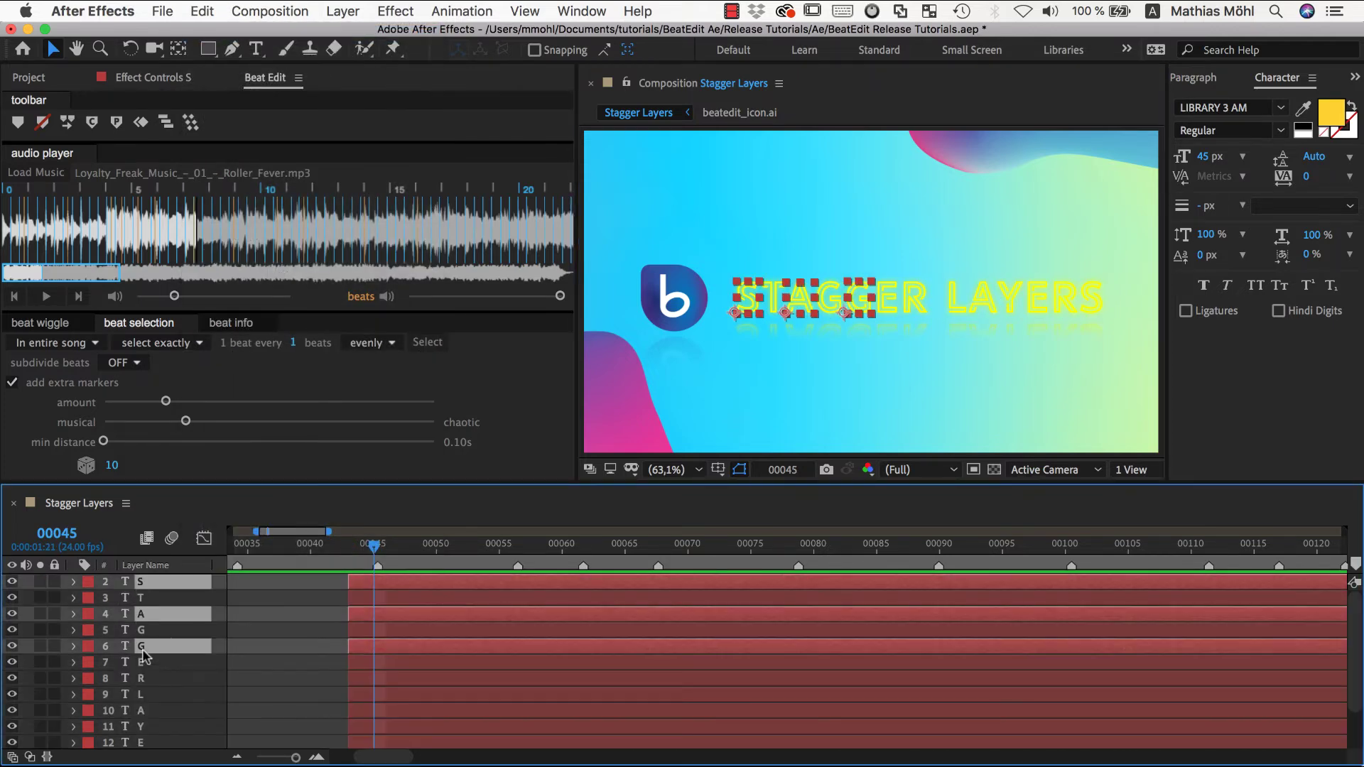
pyautogui.keyDown('super'); pyautogui.click(141, 679); pyautogui.keyUp('super')
pyautogui.keyDown('super'); pyautogui.click(140, 710); pyautogui.keyUp('super')
pyautogui.keyDown('super'); pyautogui.click(141, 743); pyautogui.keyUp('super')
pyautogui.moveTo(381, 581); pyautogui.dragTo(407, 579)
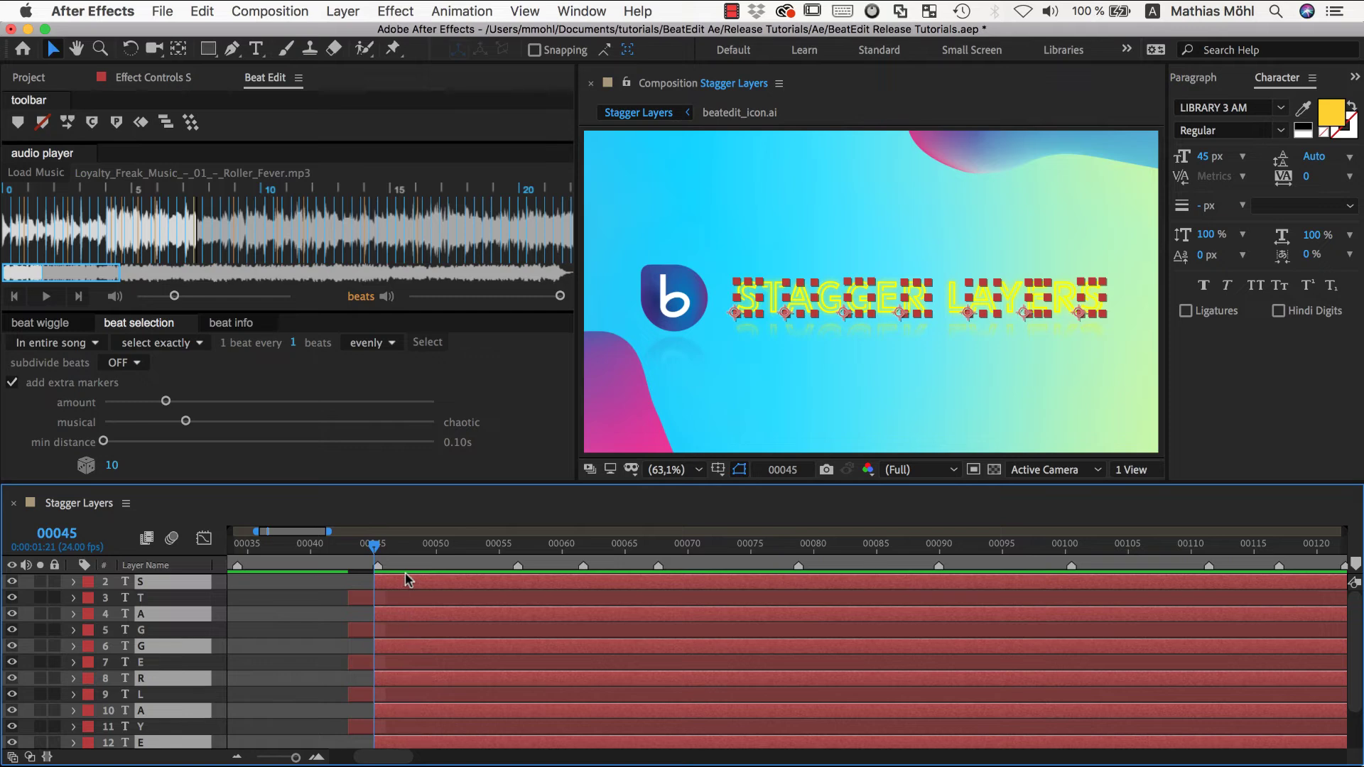
# Step: Select all letter layers with their alternating start offsets and stagger them from the beat at frame 45, using comp markers as beats
pyautogui.click(321, 601)
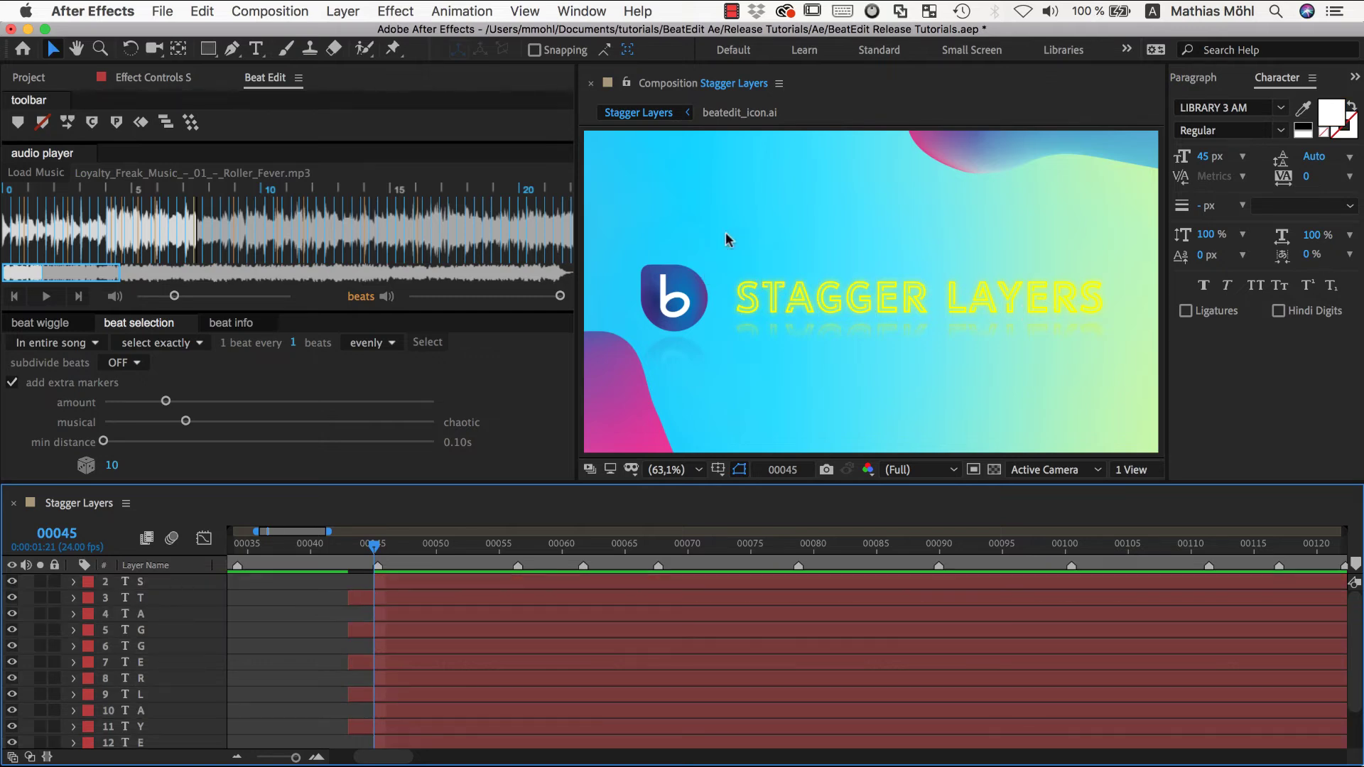
pyautogui.moveTo(725, 235); pyautogui.dragTo(1106, 350)
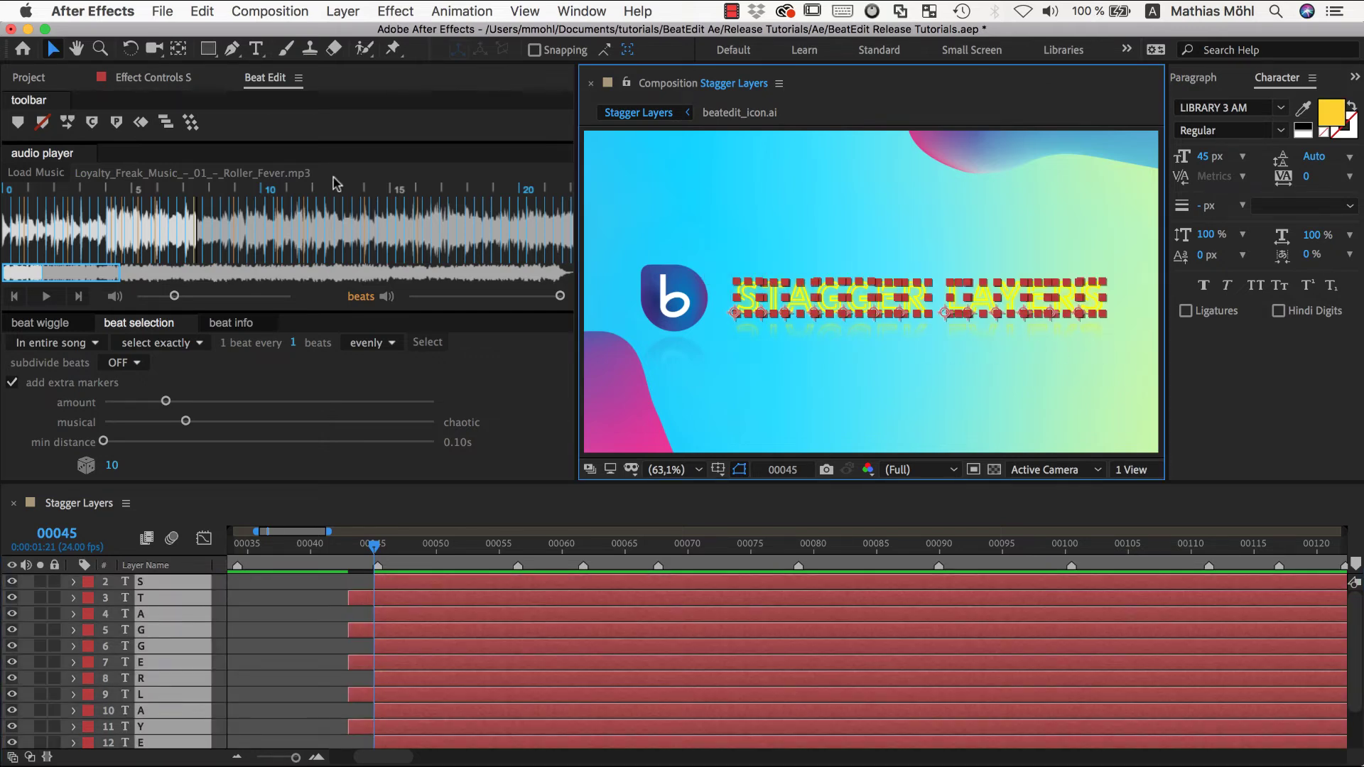
pyautogui.click(165, 122)
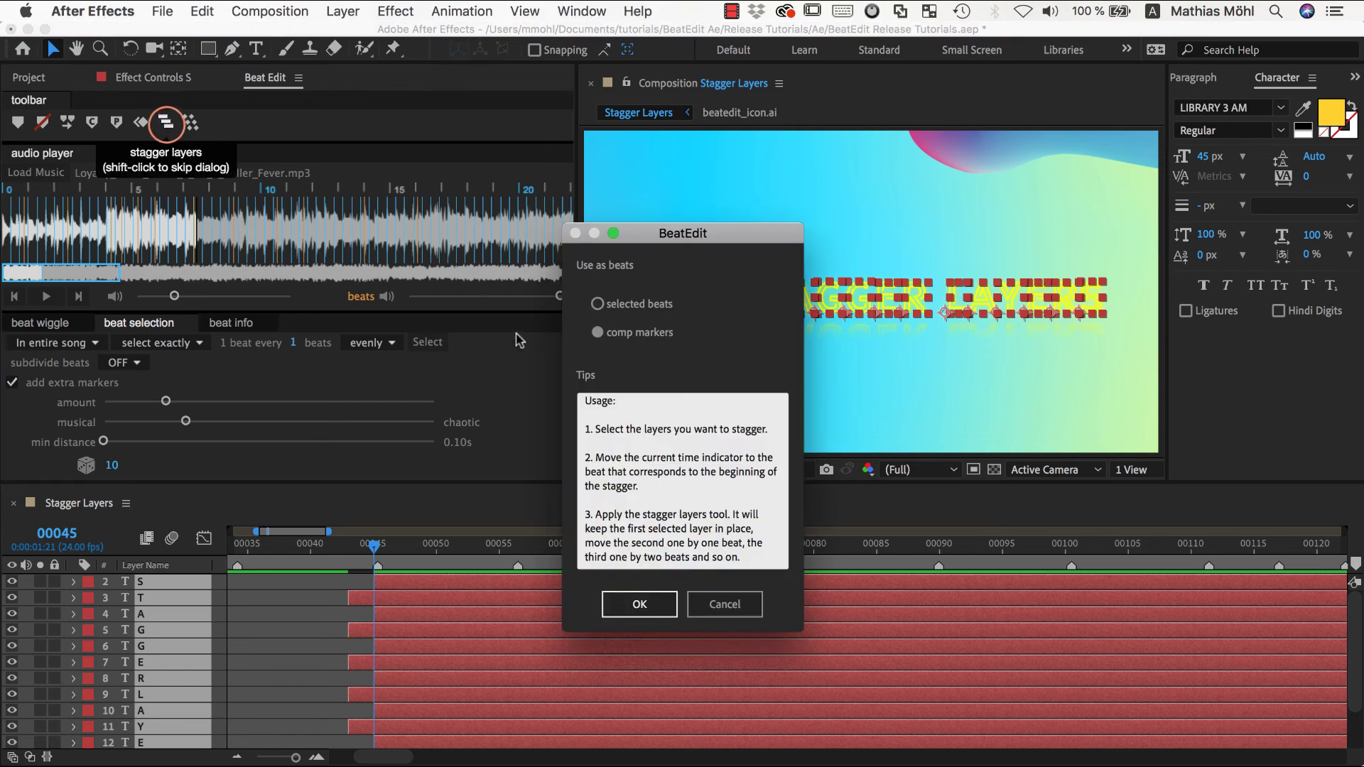
pyautogui.click(634, 604)
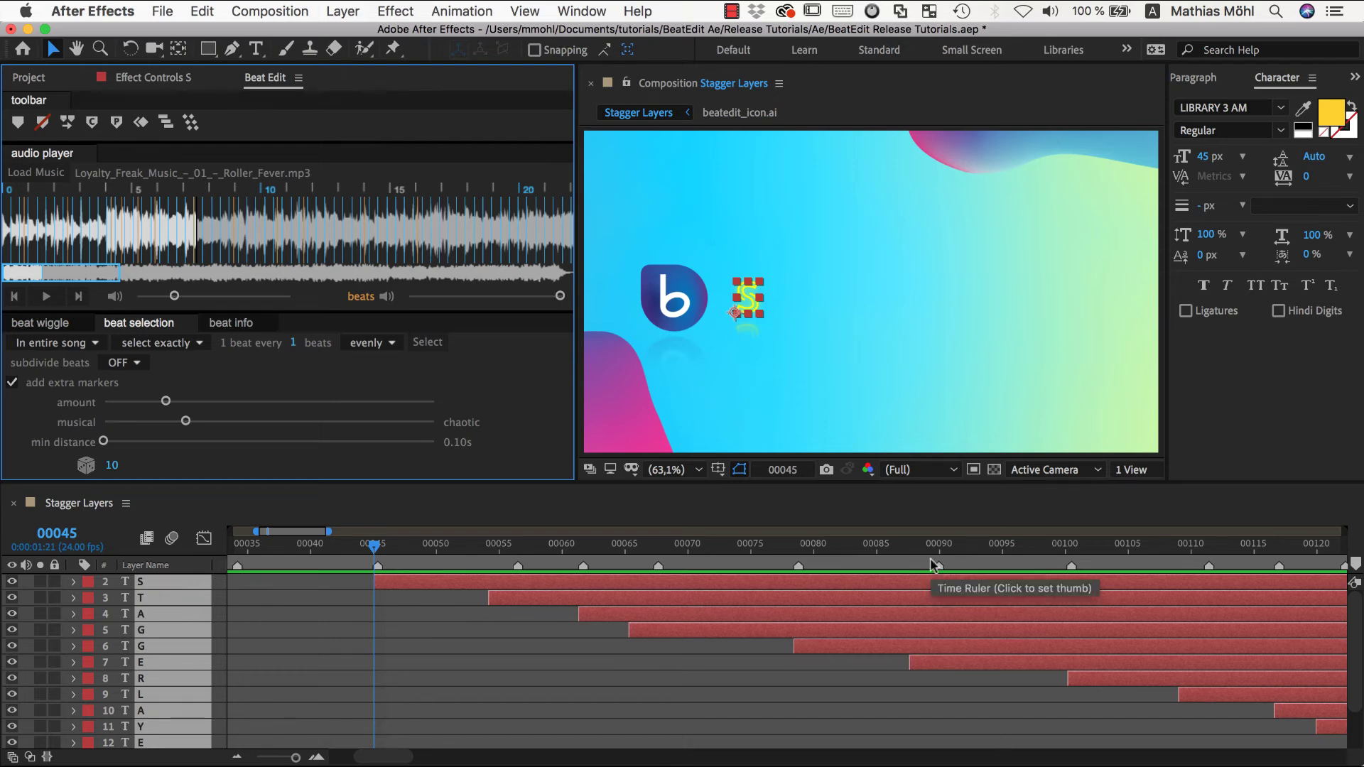
# Step: Undo the stagger and the alternating offset, and move all letter layers two frames later to start at frame 45
pyautogui.click(187, 11)
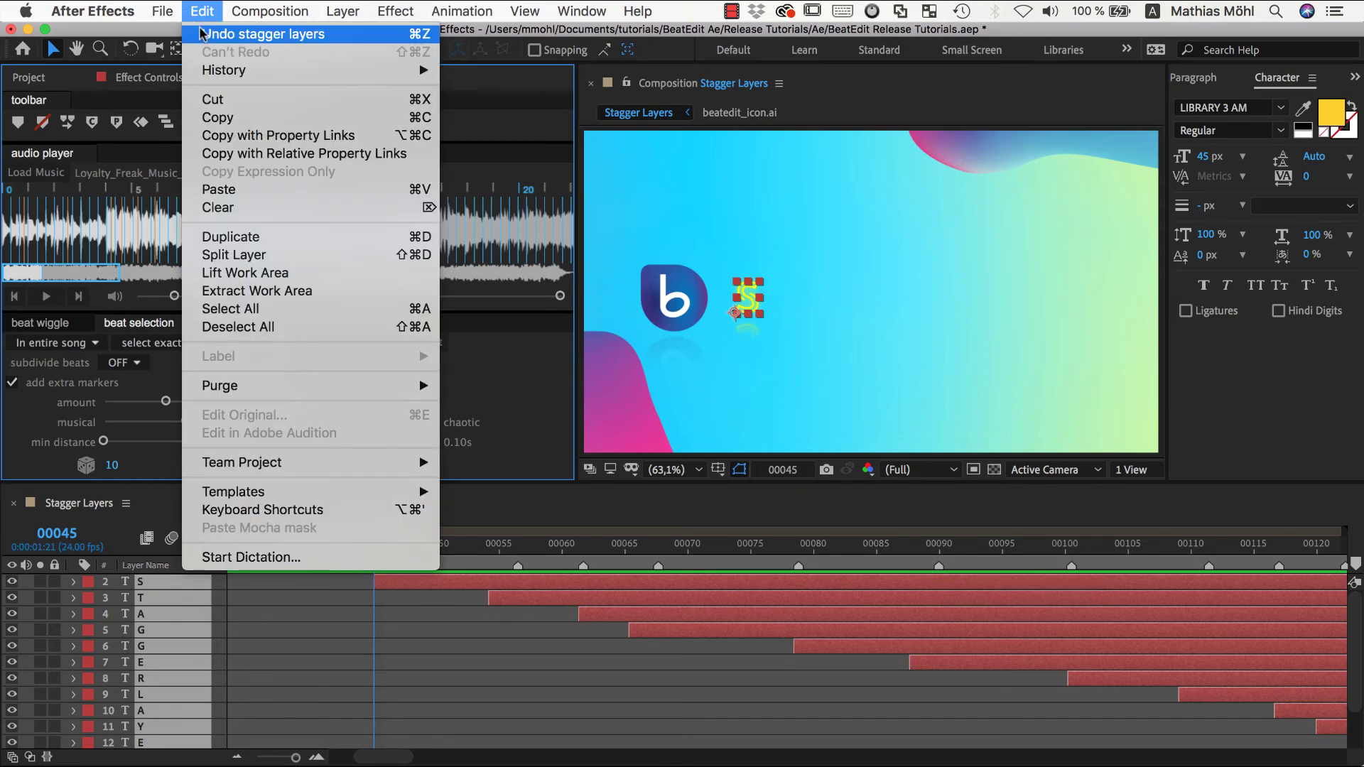
pyautogui.click(213, 40)
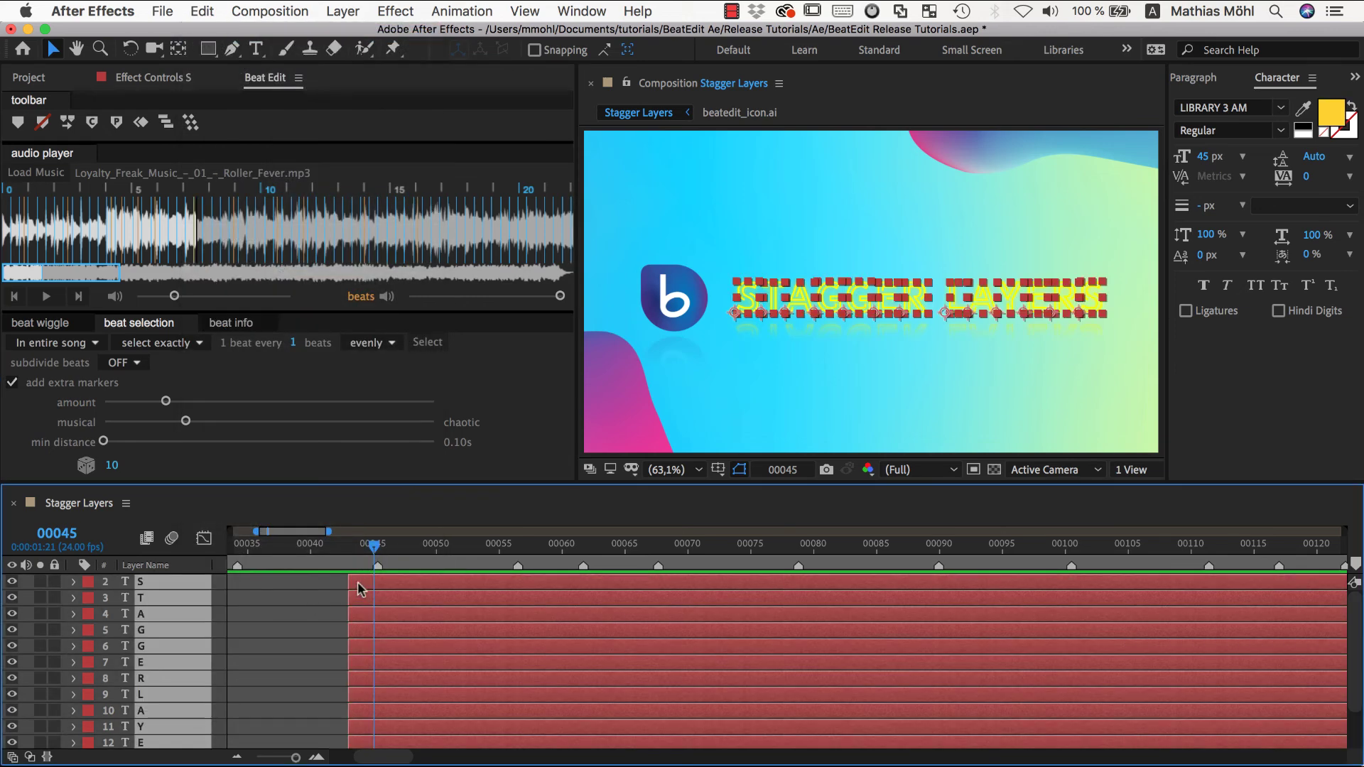
pyautogui.moveTo(360, 581)
pyautogui.mouseDown()
pyautogui.moveTo(403, 589)
pyautogui.moveTo(382, 589)
pyautogui.mouseUp()
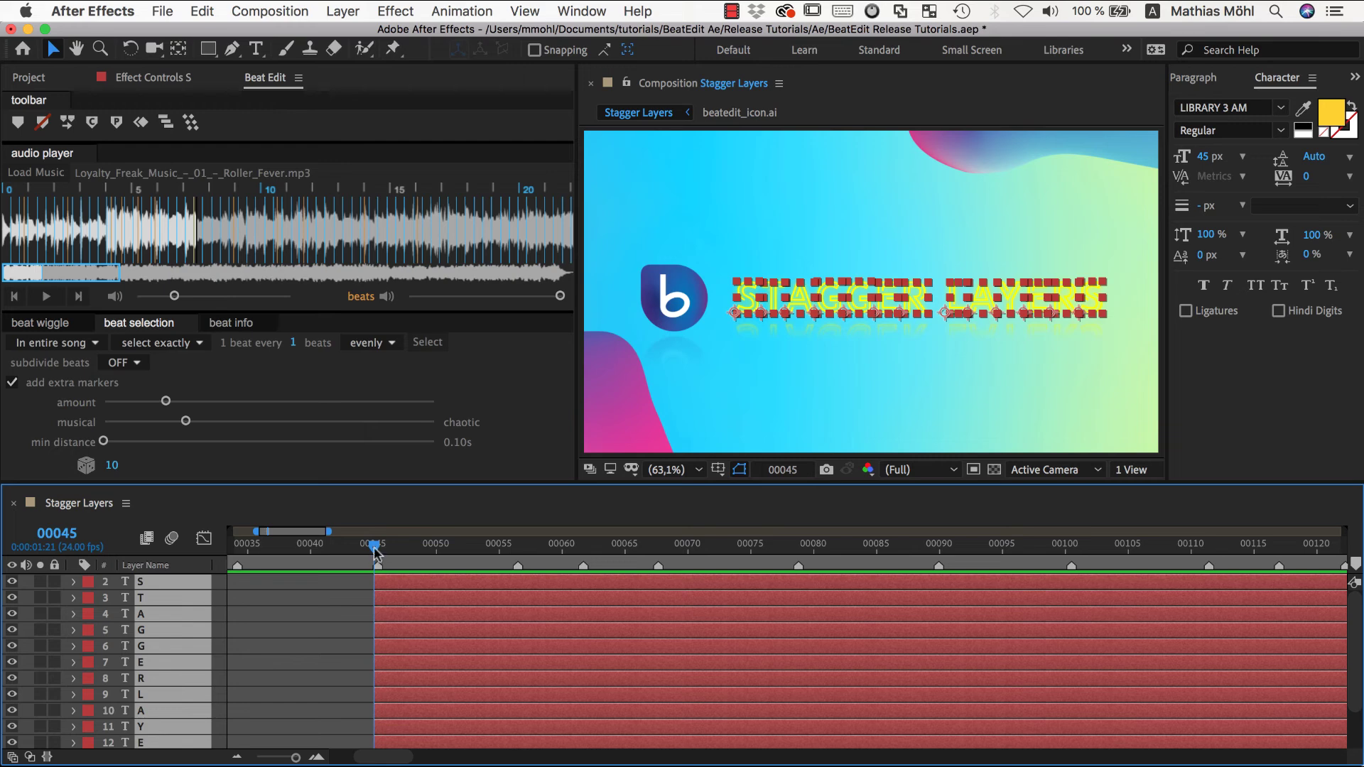
pyautogui.moveTo(376, 550)
pyautogui.mouseDown()
pyautogui.moveTo(315, 550)
pyautogui.moveTo(409, 550)
pyautogui.moveTo(370, 556)
pyautogui.mouseUp()
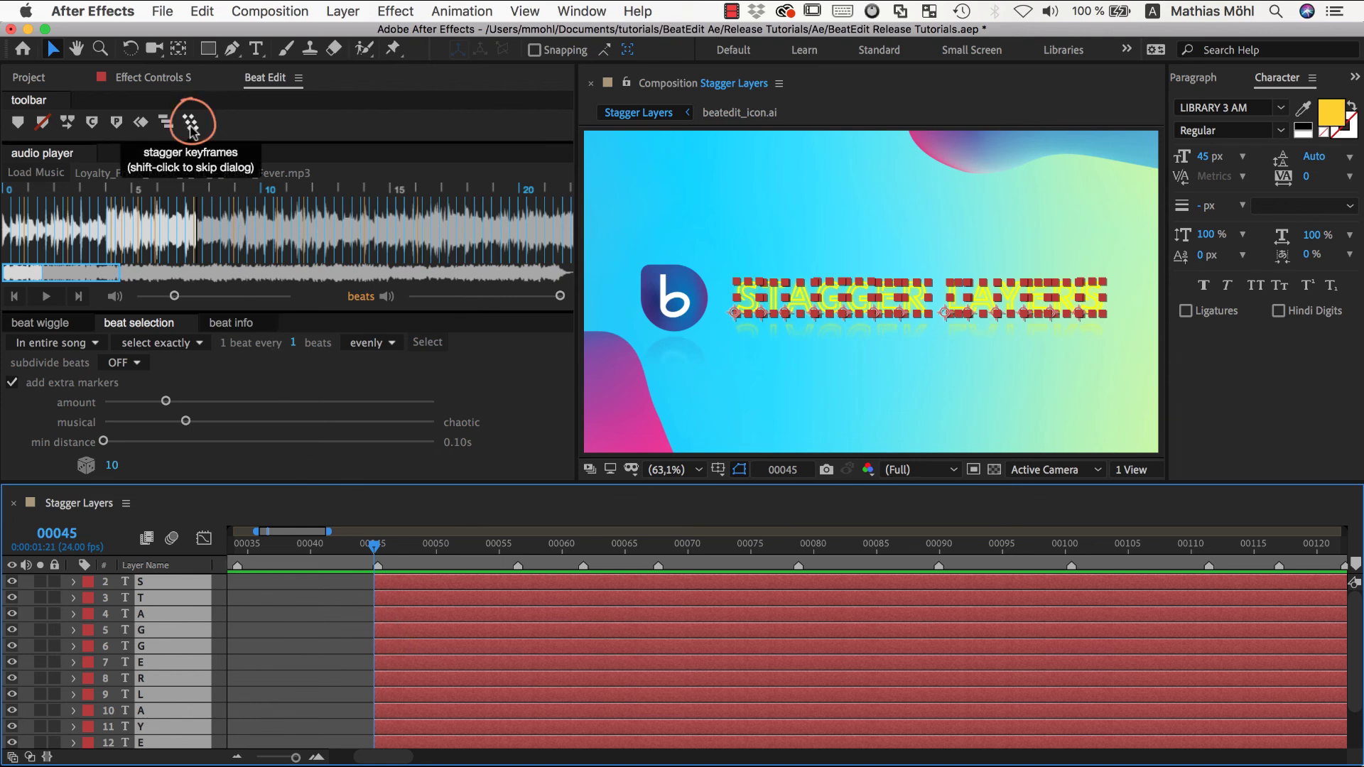
pyautogui.keyDown('shift'); pyautogui.click(191, 127); pyautogui.keyUp('shift')
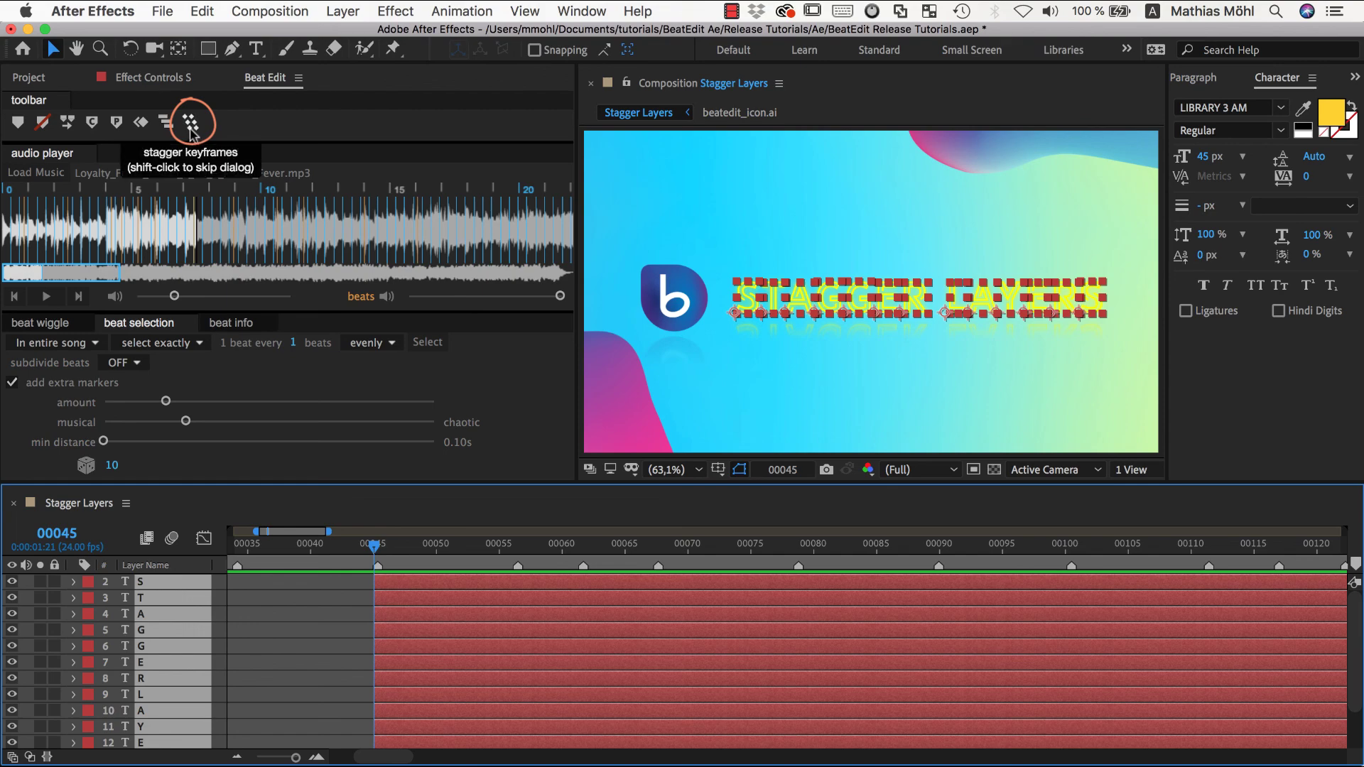